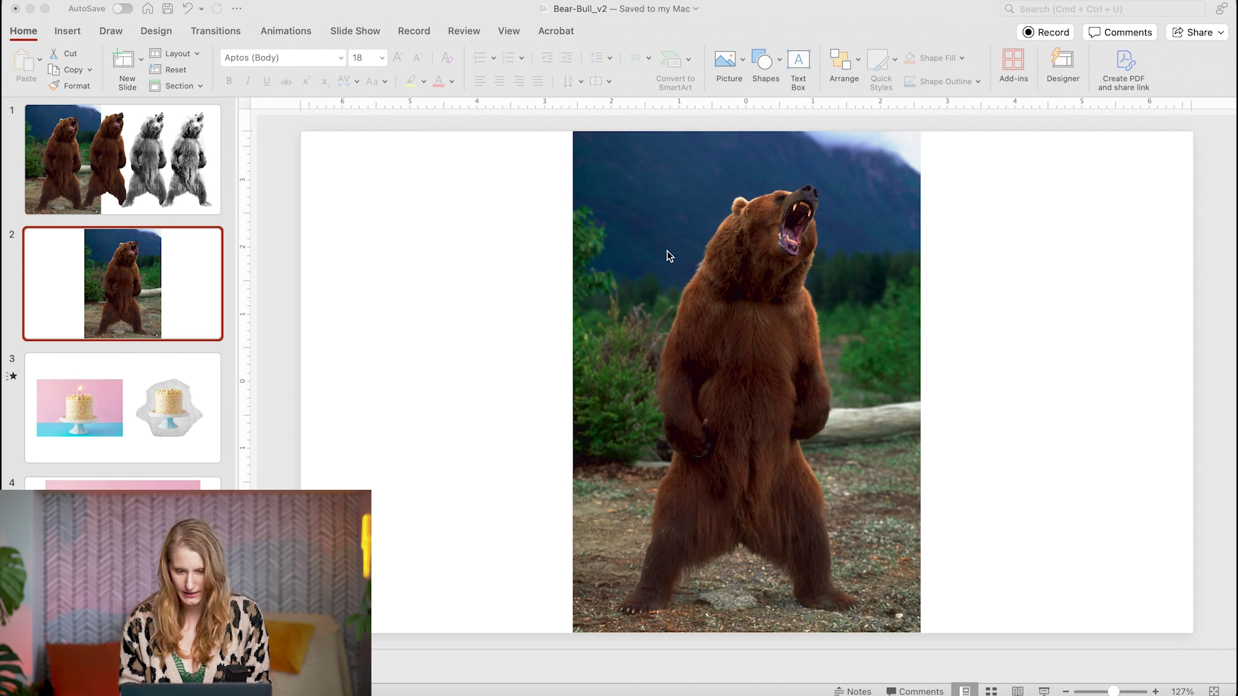
Select the bear photo on slide 2 and start Remove Background on it
left_click(708, 258)
left_click(708, 259)
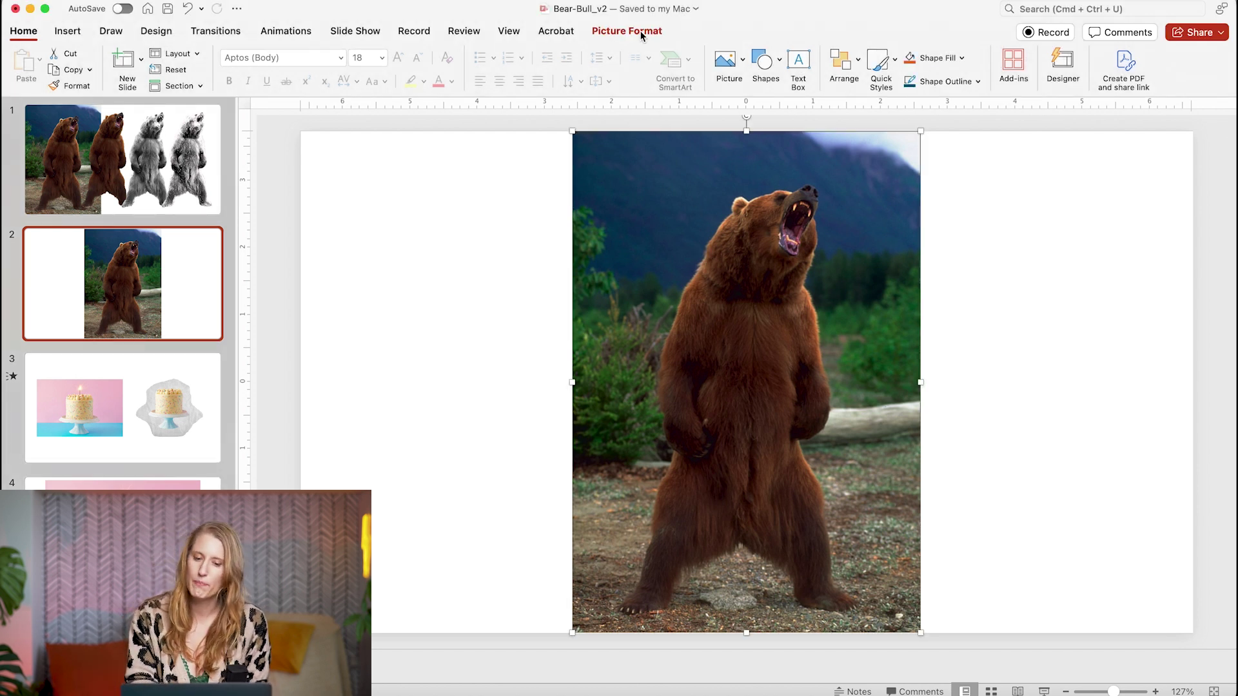
left_click(641, 33)
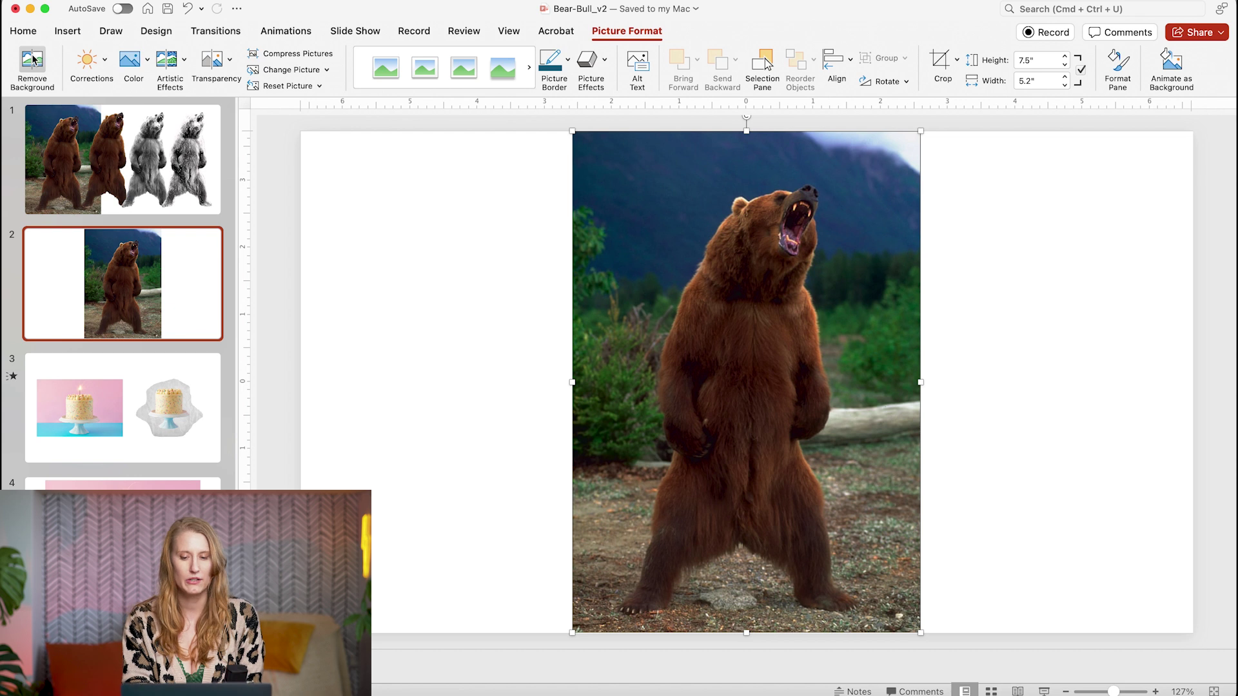
left_click(32, 59)
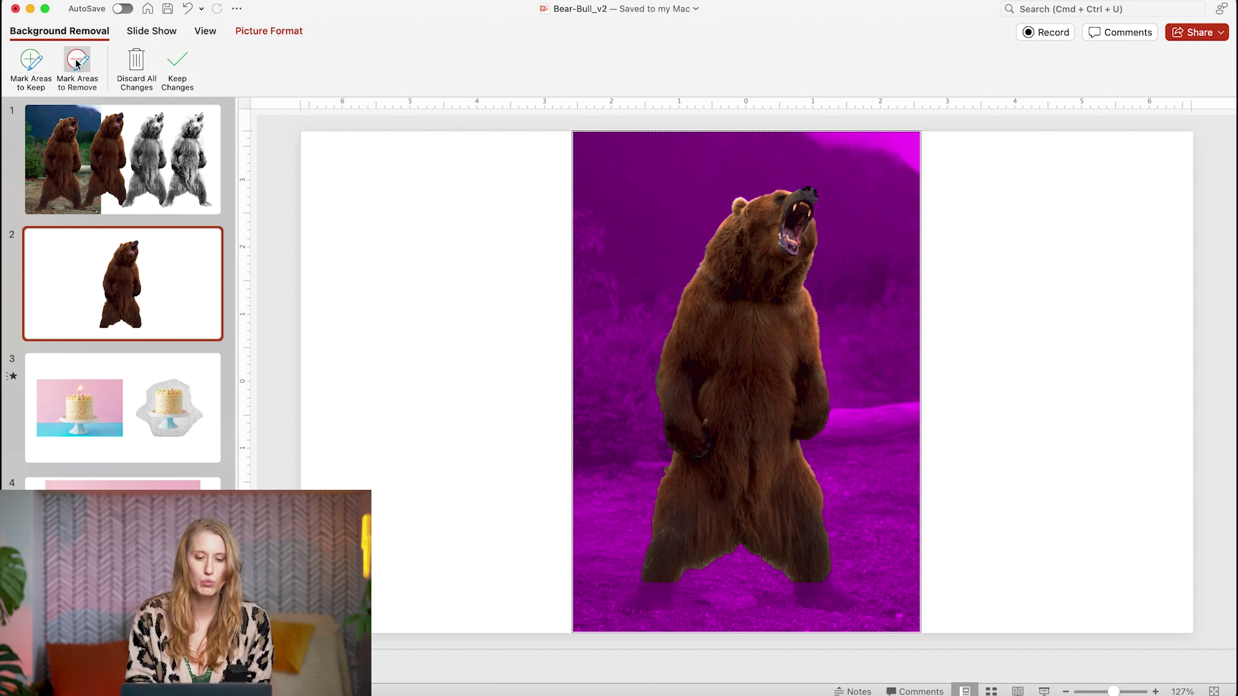
Mark both of the bear's feet as areas to keep and apply the background removal
left_click(33, 62)
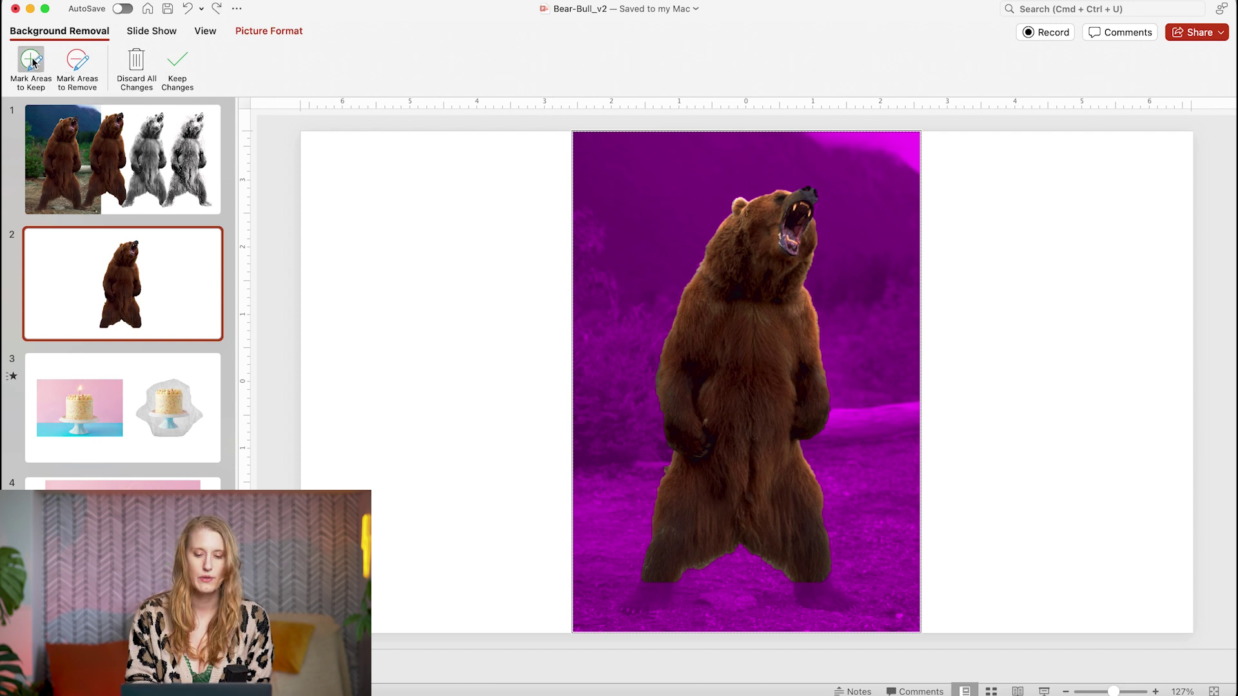
mouse_move(804, 577)
left_mouse_down()
mouse_move(799, 600)
mouse_move(838, 592)
mouse_move(817, 573)
left_mouse_up()
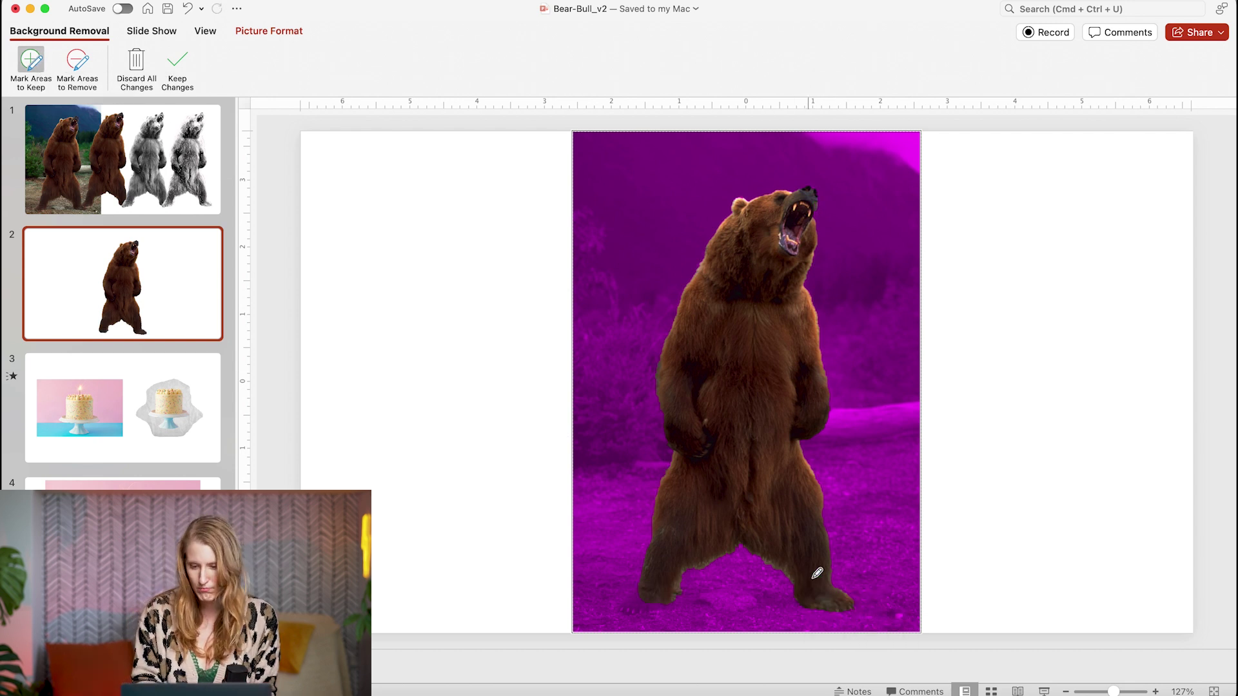
mouse_move(644, 585)
left_mouse_down()
mouse_move(624, 596)
mouse_move(675, 608)
mouse_move(652, 583)
left_mouse_up()
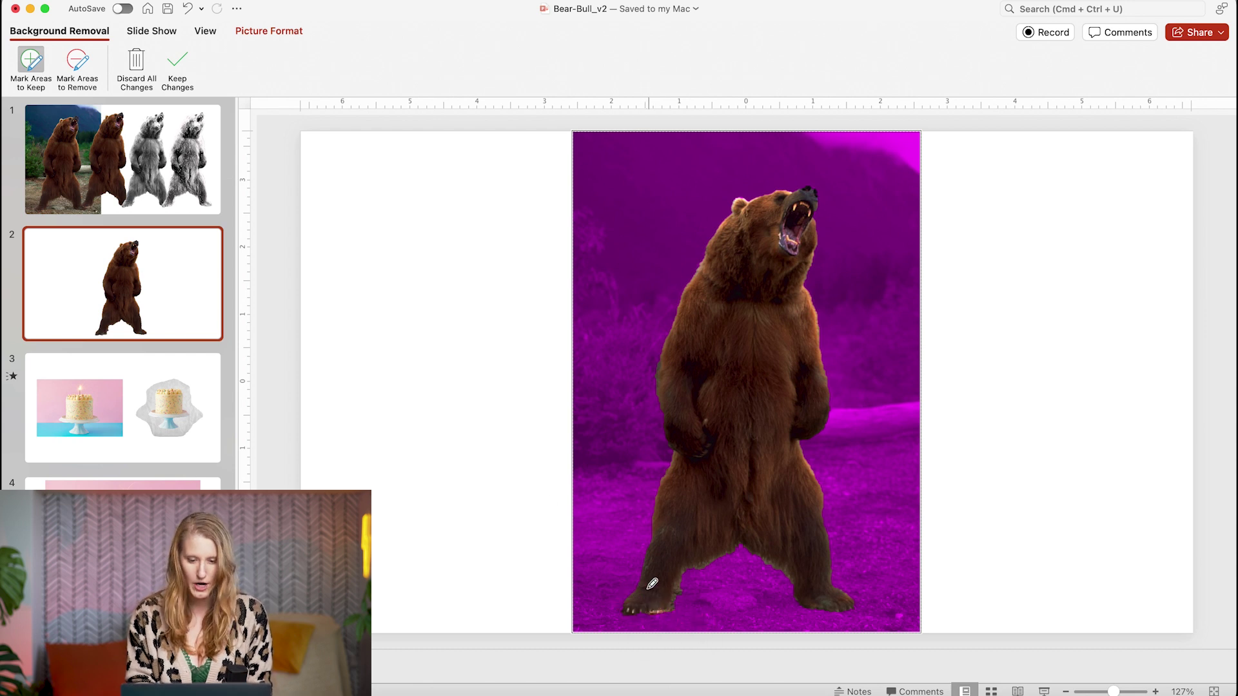
left_click(179, 64)
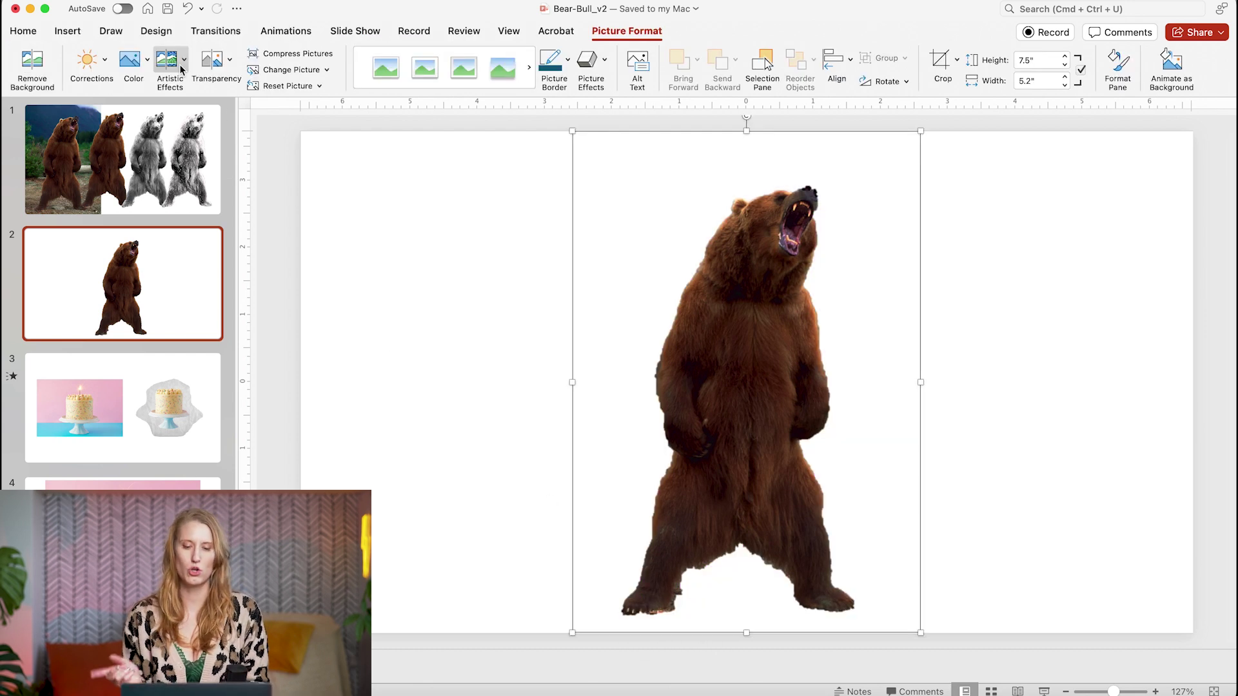
Set the bear picture's saturation to 0%, brightness to 56% and contrast to 32%
right_click(761, 342)
left_click(824, 614)
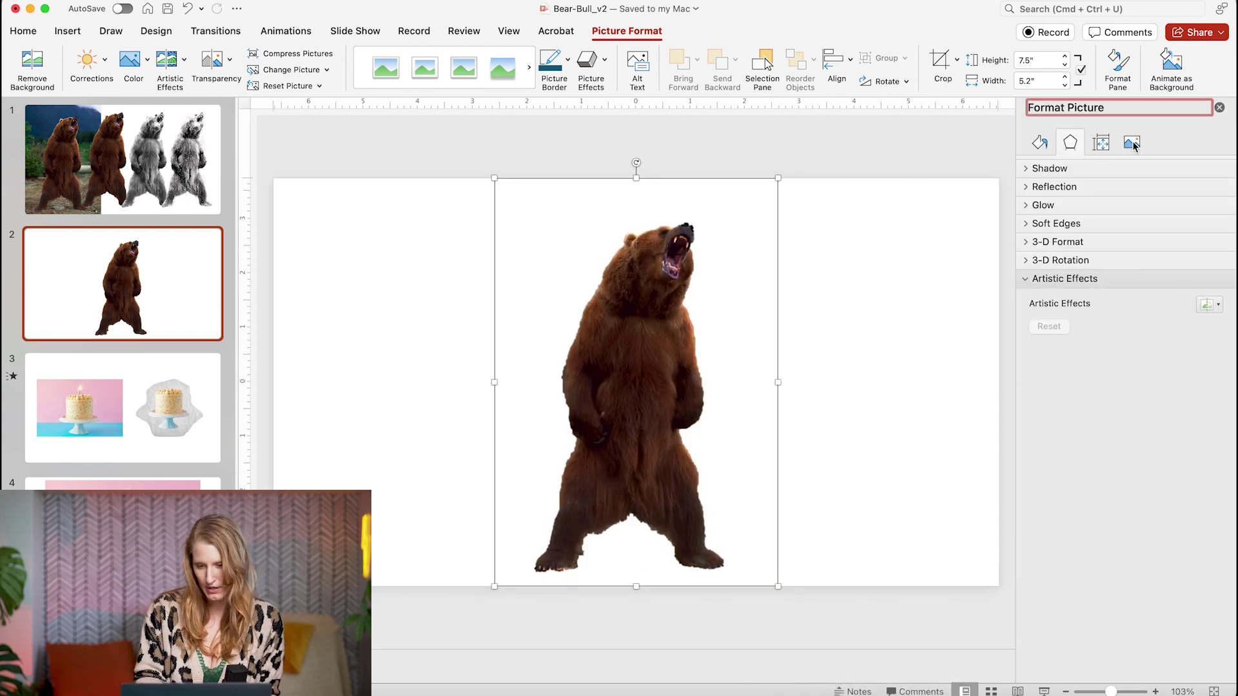
left_click(1132, 144)
left_click(1063, 375)
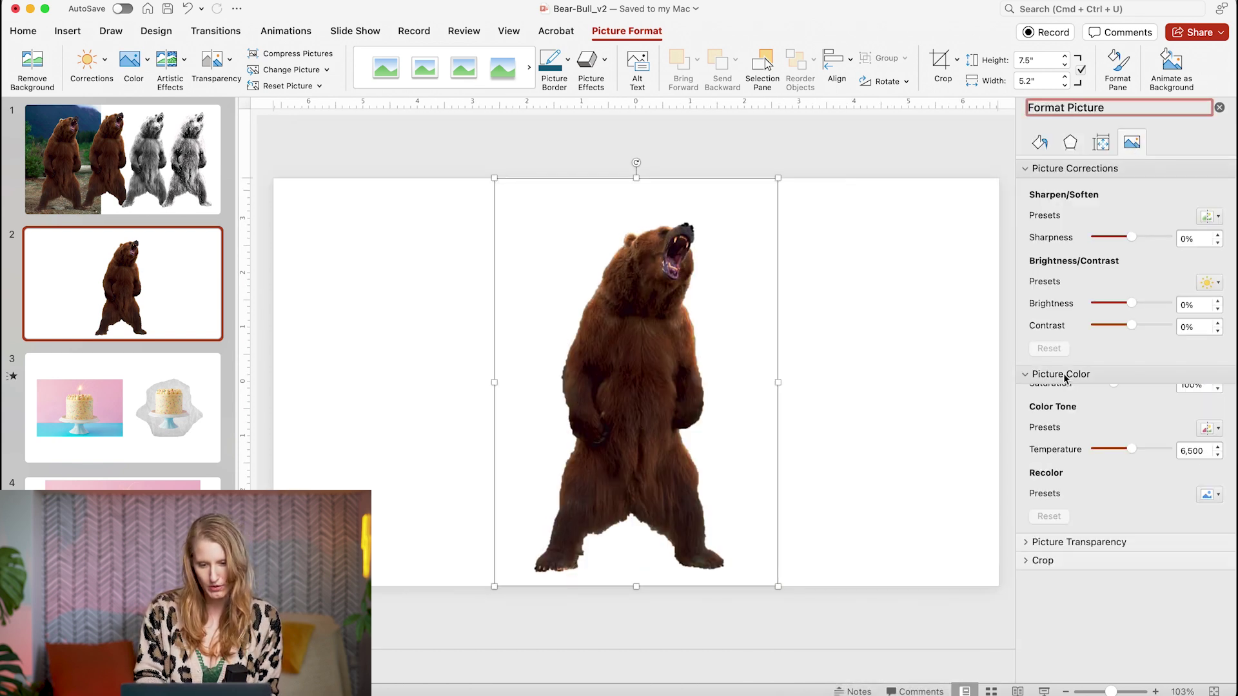
left_click_drag(1113, 440, 1055, 440)
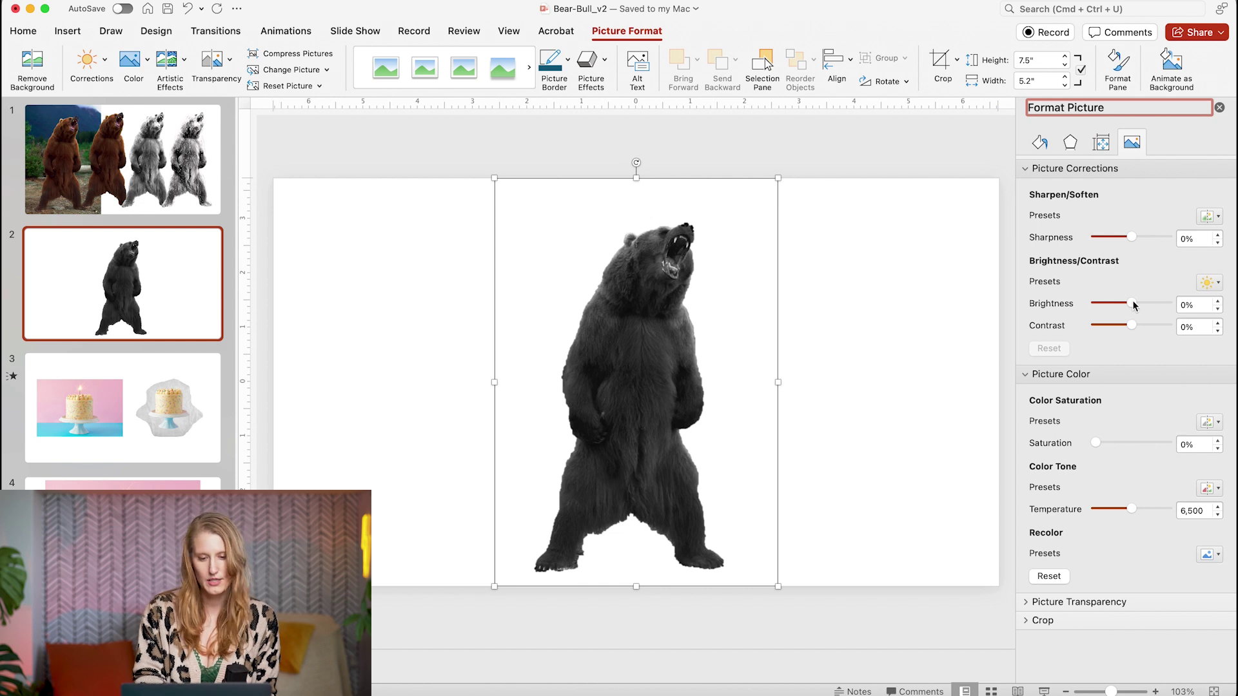
mouse_move(1136, 302)
left_mouse_down()
mouse_move(1153, 309)
mouse_move(1143, 321)
left_mouse_up()
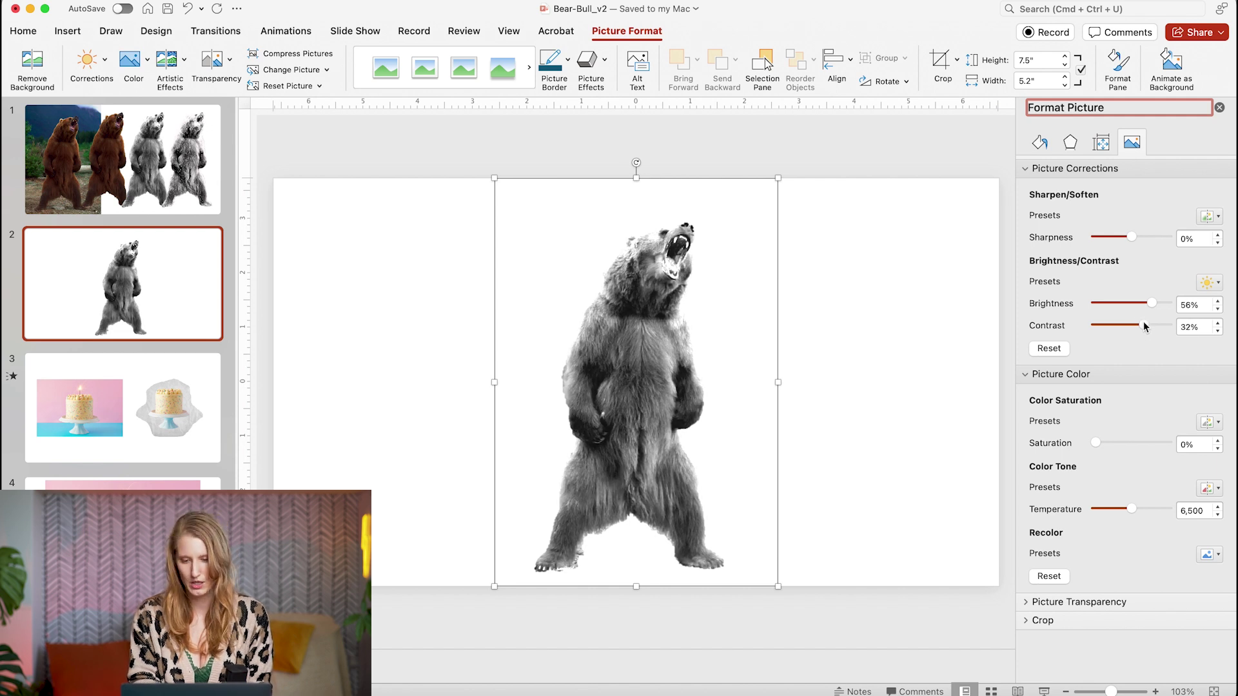
right_click(671, 320)
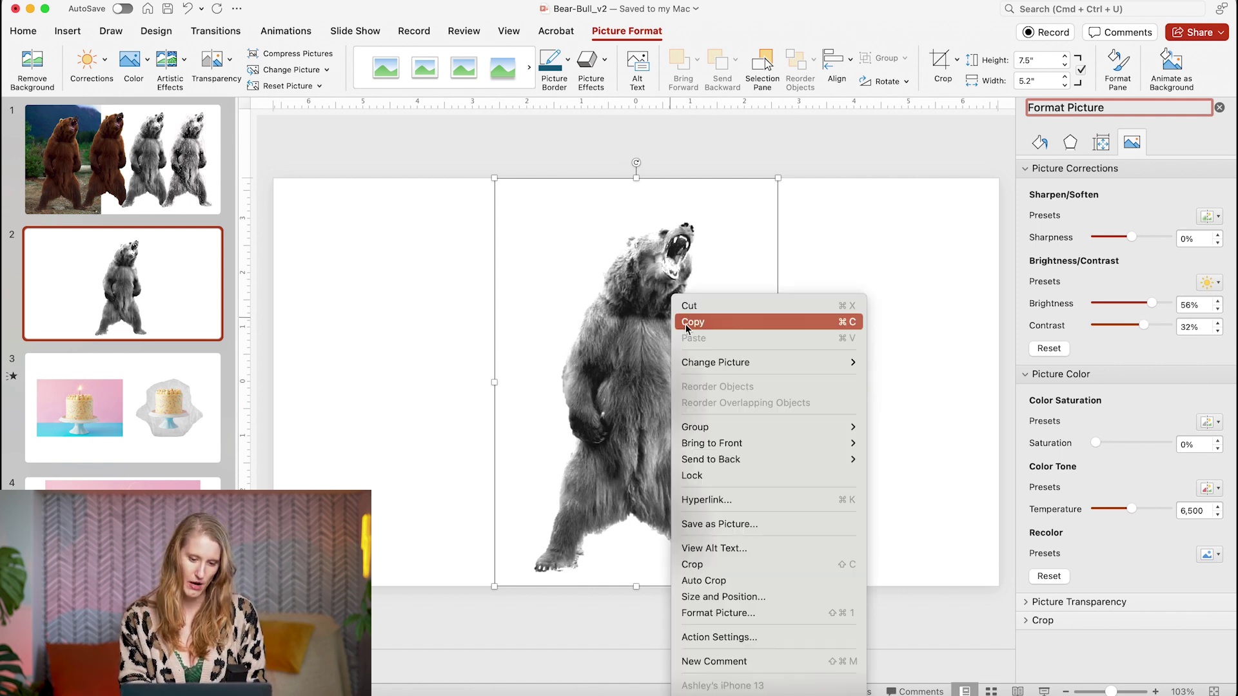
Copy the bear, paste it back as a PNG picture, and delete the original
left_click(685, 323)
left_click(841, 176)
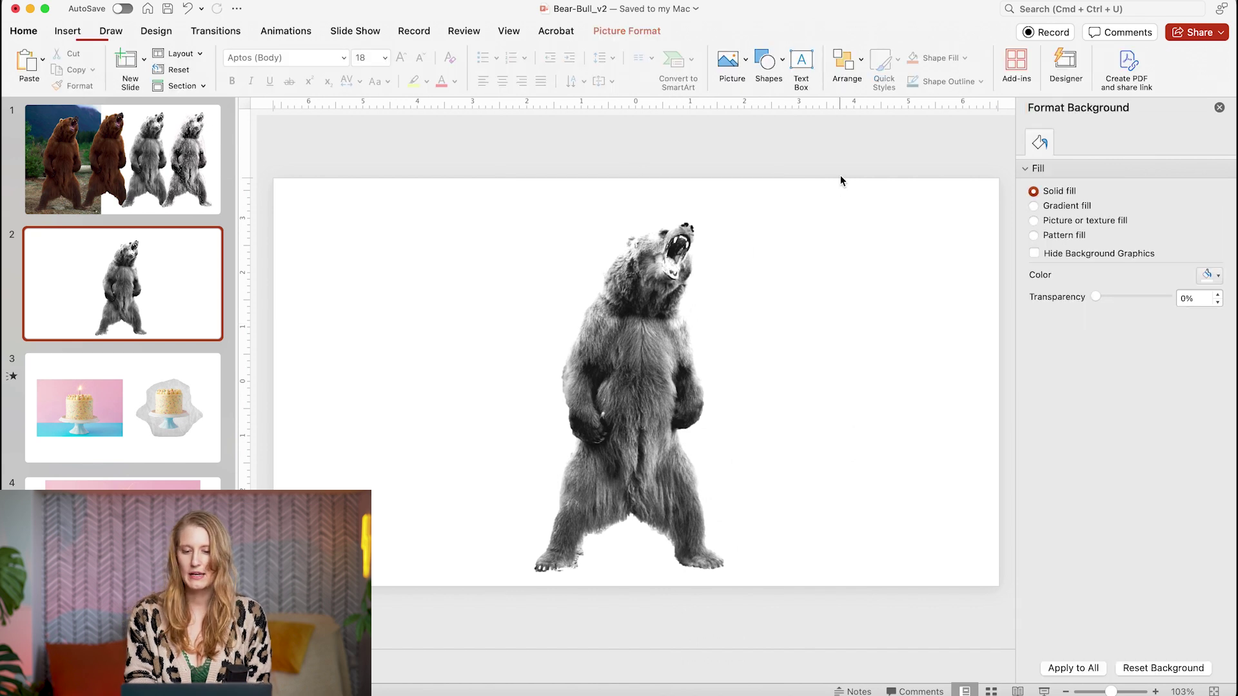
right_click(841, 177)
left_click(875, 236)
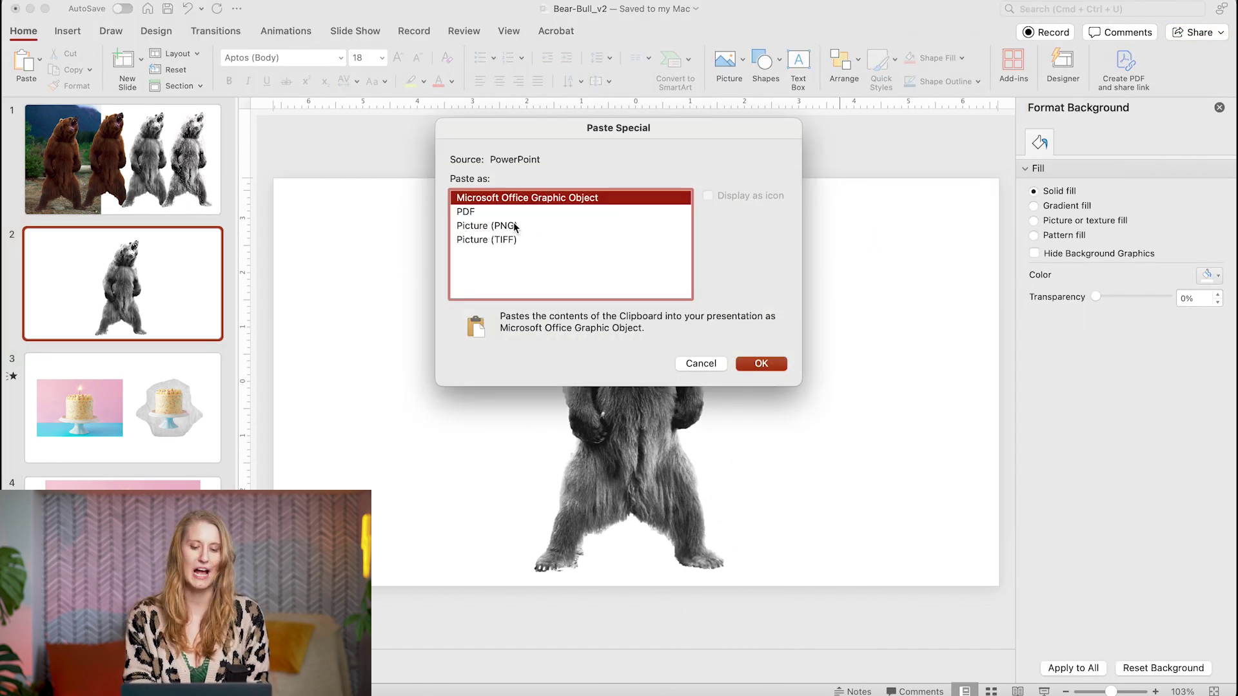
left_click(514, 225)
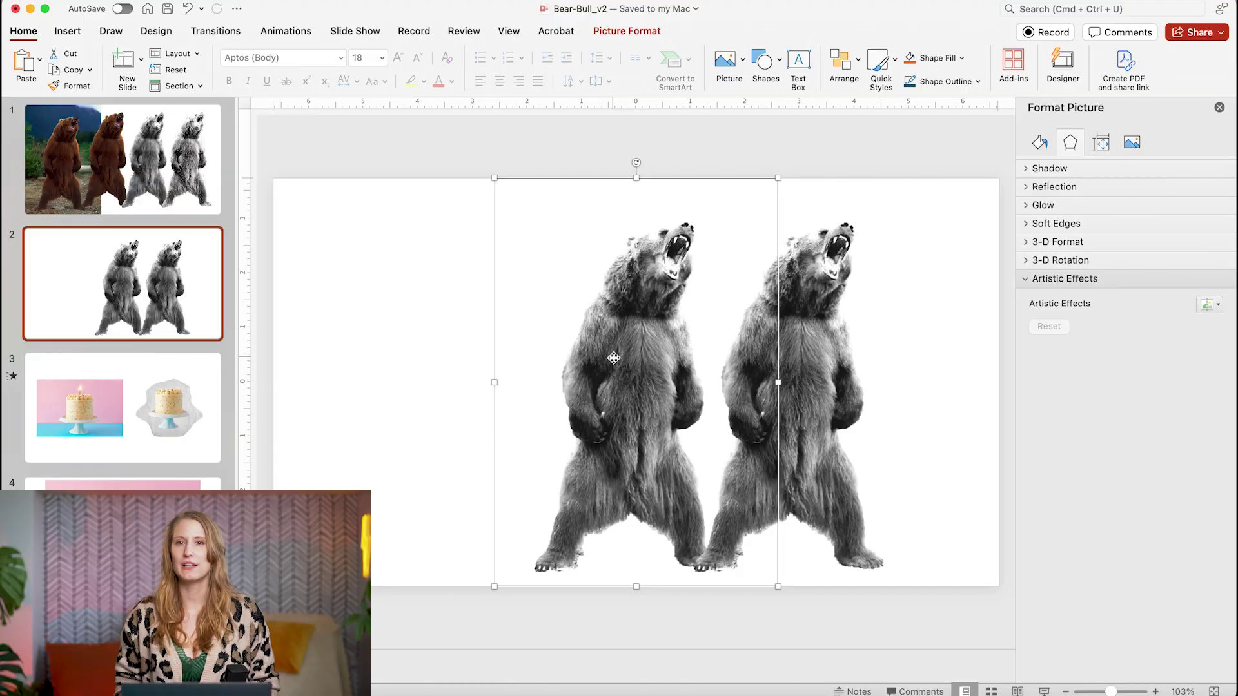
key("Delete")
left_click(704, 374)
Move the PNG bear into the original's position and apply the Pencil Sketch artistic effect
left_click_drag(704, 374, 549, 376)
left_click(654, 37)
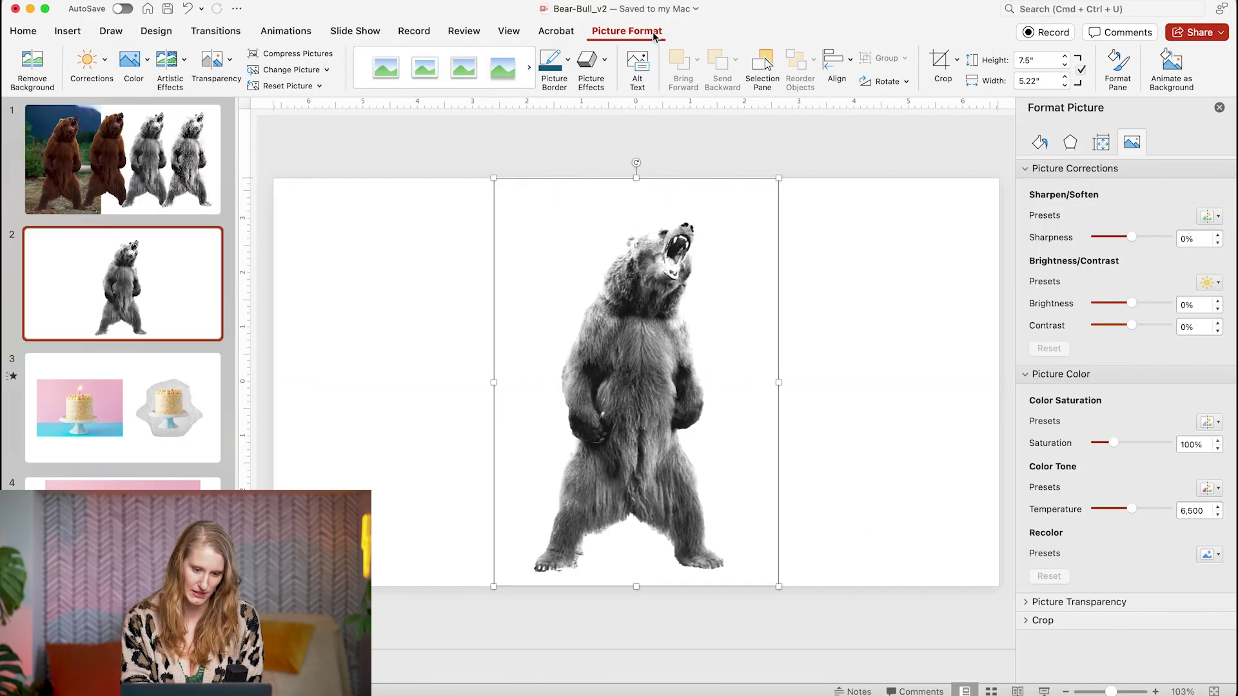
left_click(186, 62)
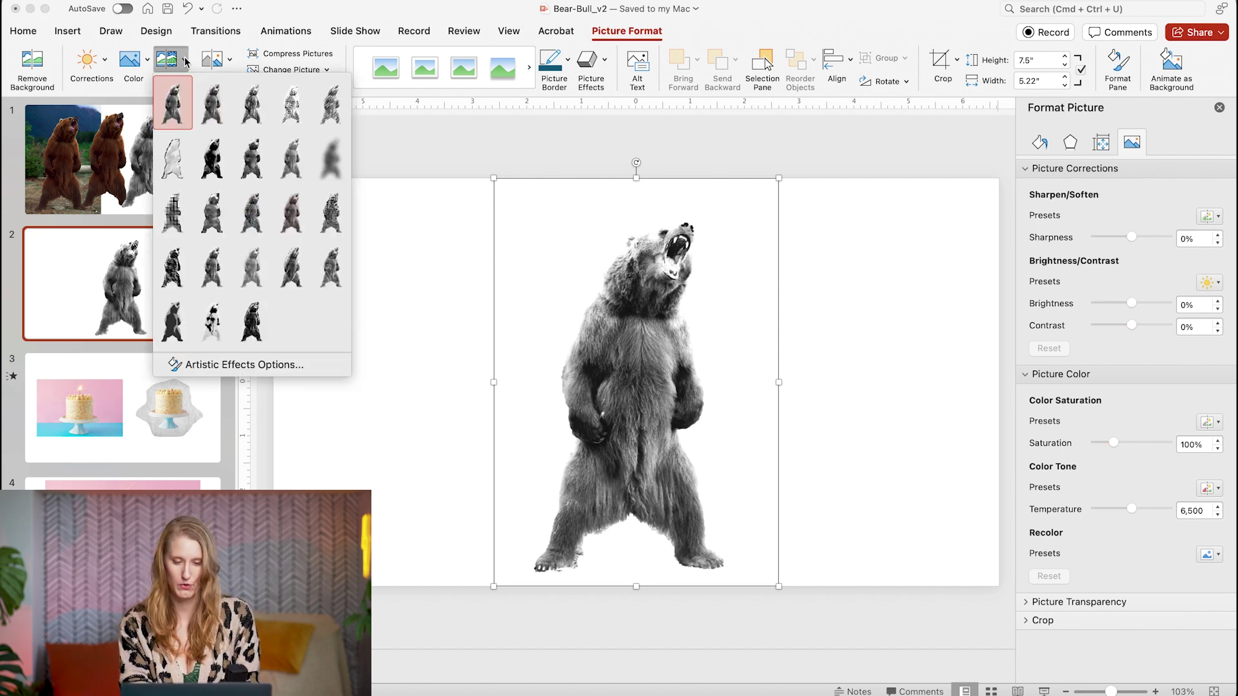
left_click(252, 113)
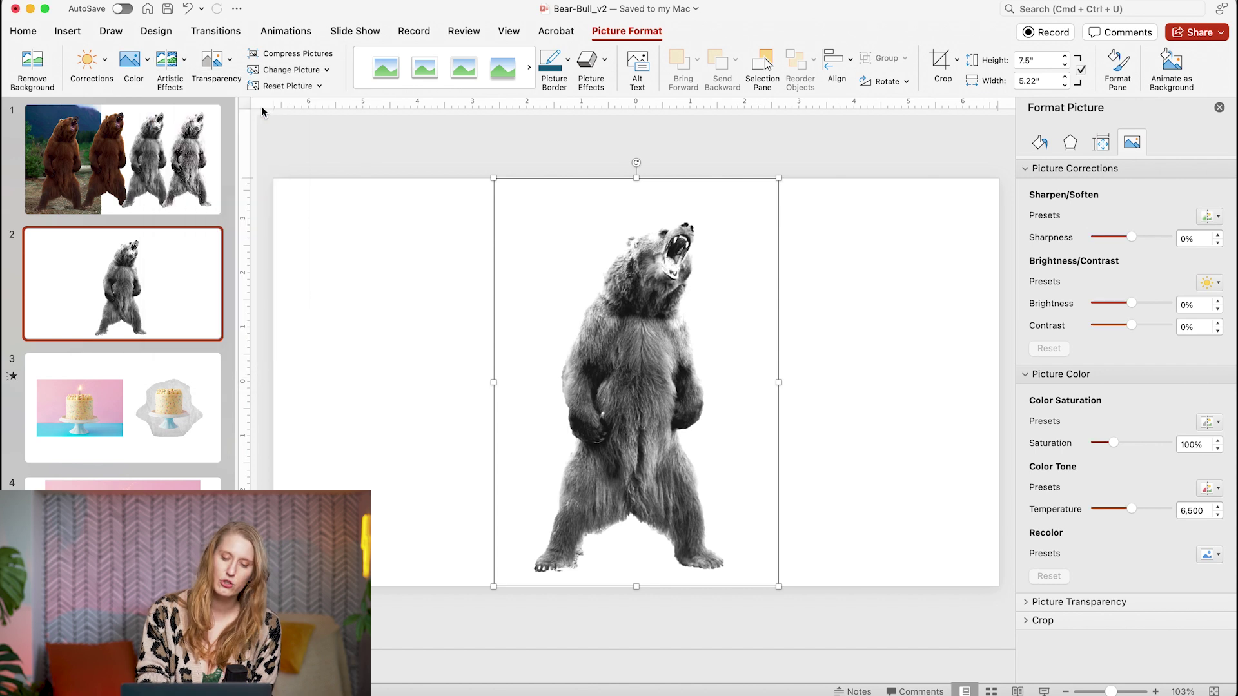
left_click(185, 62)
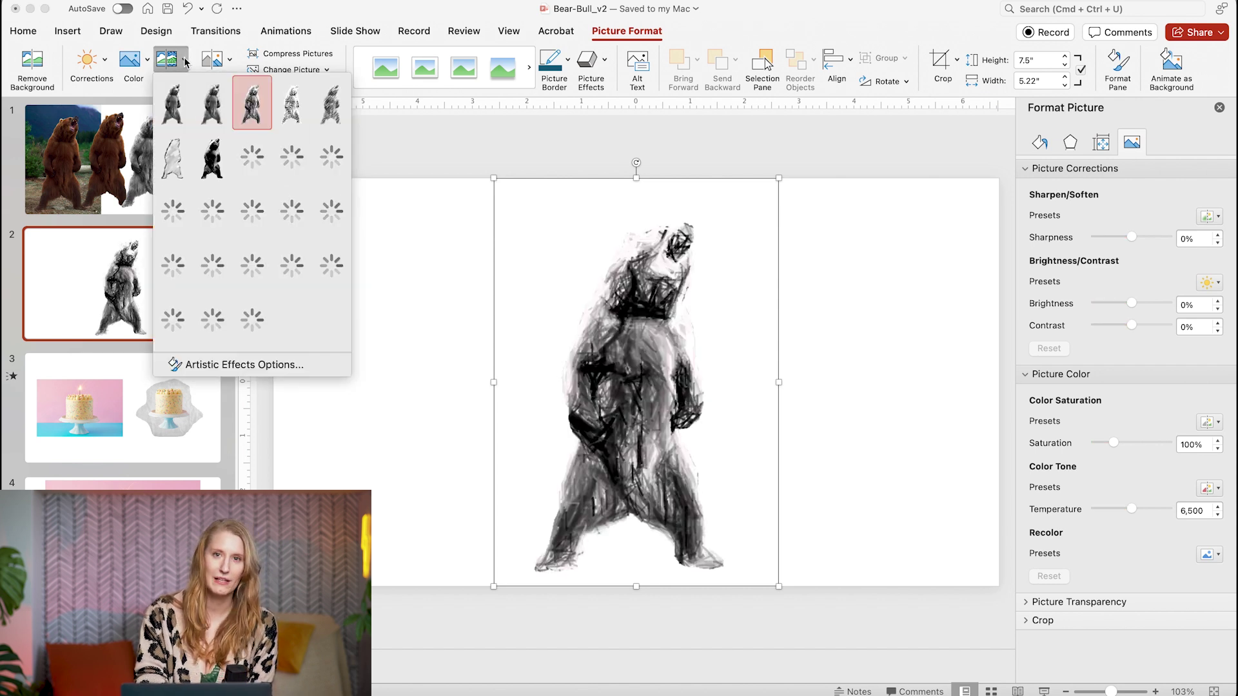
left_click(288, 114)
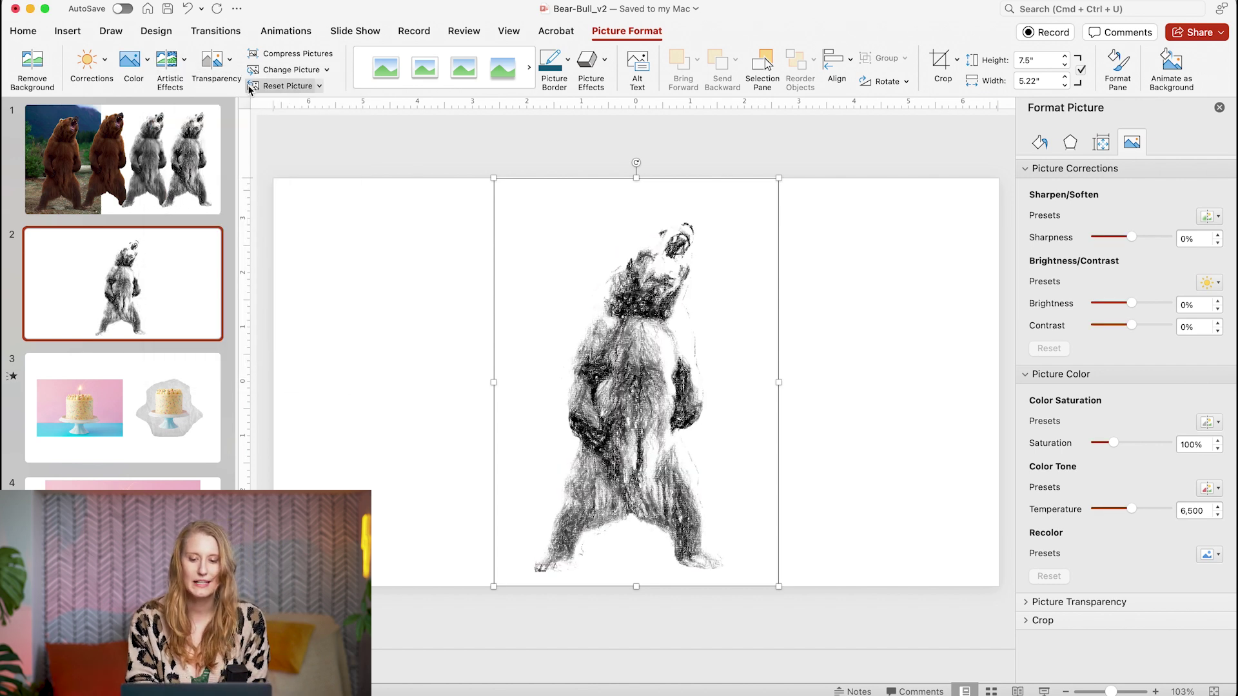
left_click(186, 64)
left_click(255, 111)
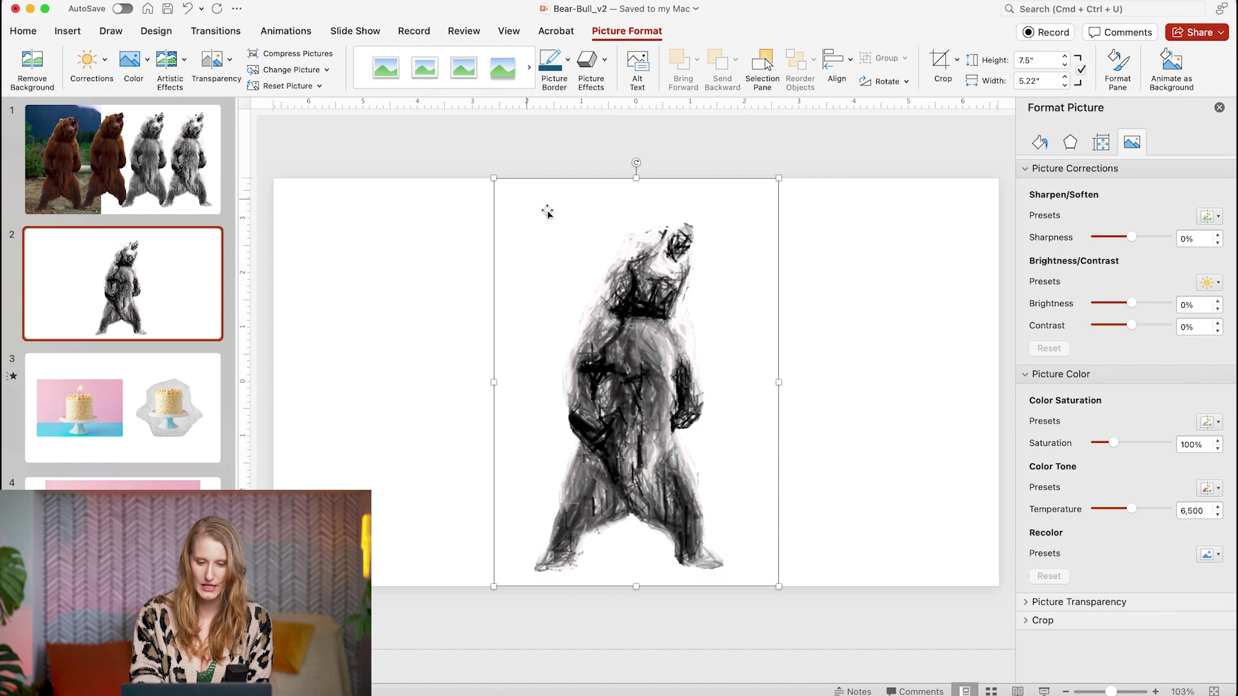
left_click(1071, 145)
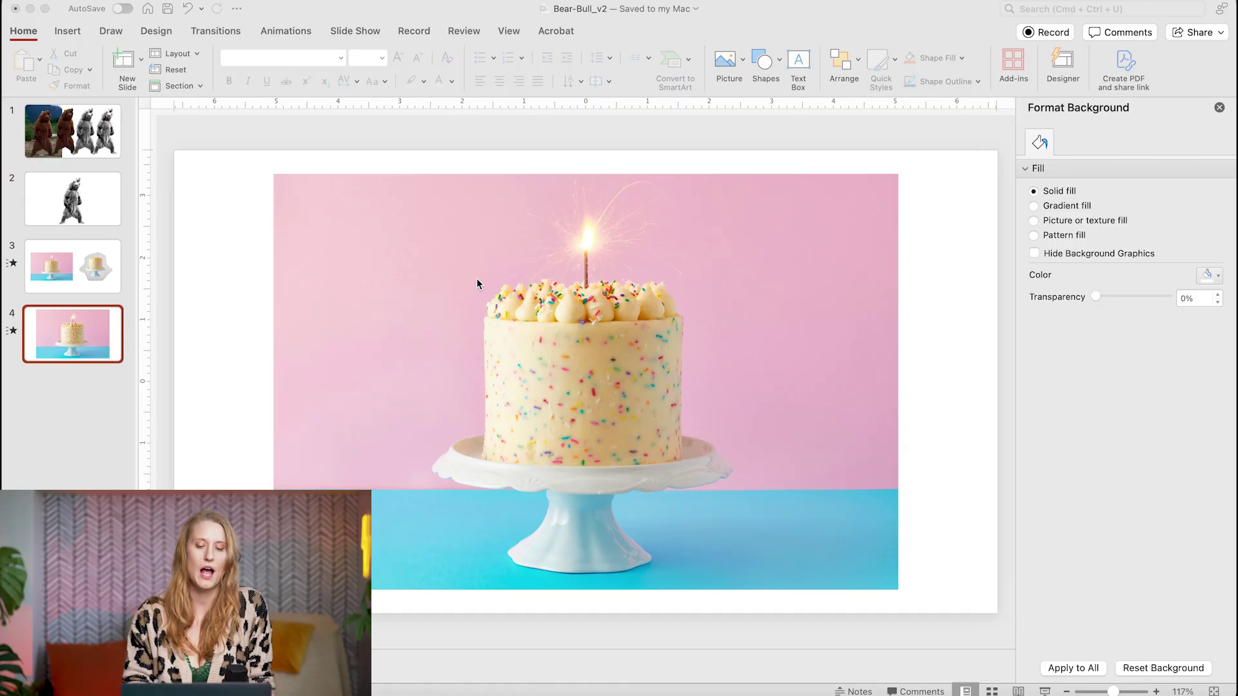
Remove the cake photo's background, keeping the stand's base and removing the candle flame
left_click(476, 279)
left_click(32, 62)
mouse_move(548, 492)
left_mouse_down()
mouse_move(535, 537)
mouse_move(609, 482)
left_mouse_up()
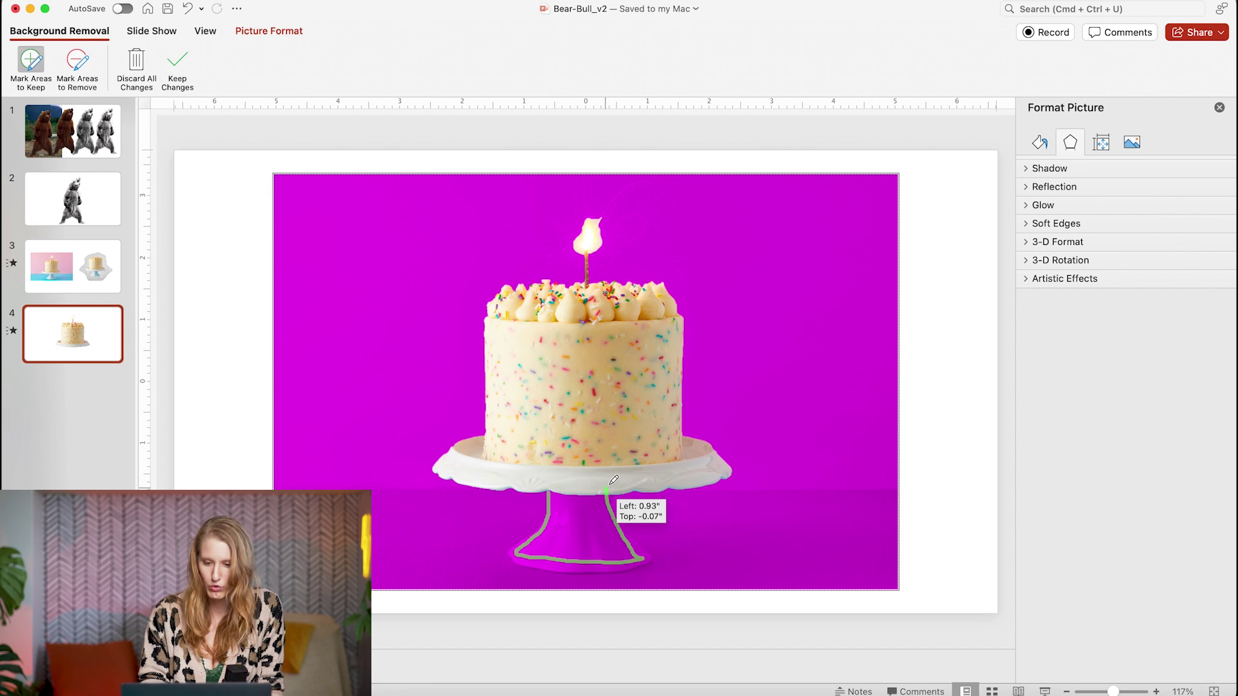
left_click(77, 61)
mouse_move(586, 245)
left_mouse_down()
mouse_move(607, 275)
mouse_move(599, 265)
left_mouse_up()
key("Escape")
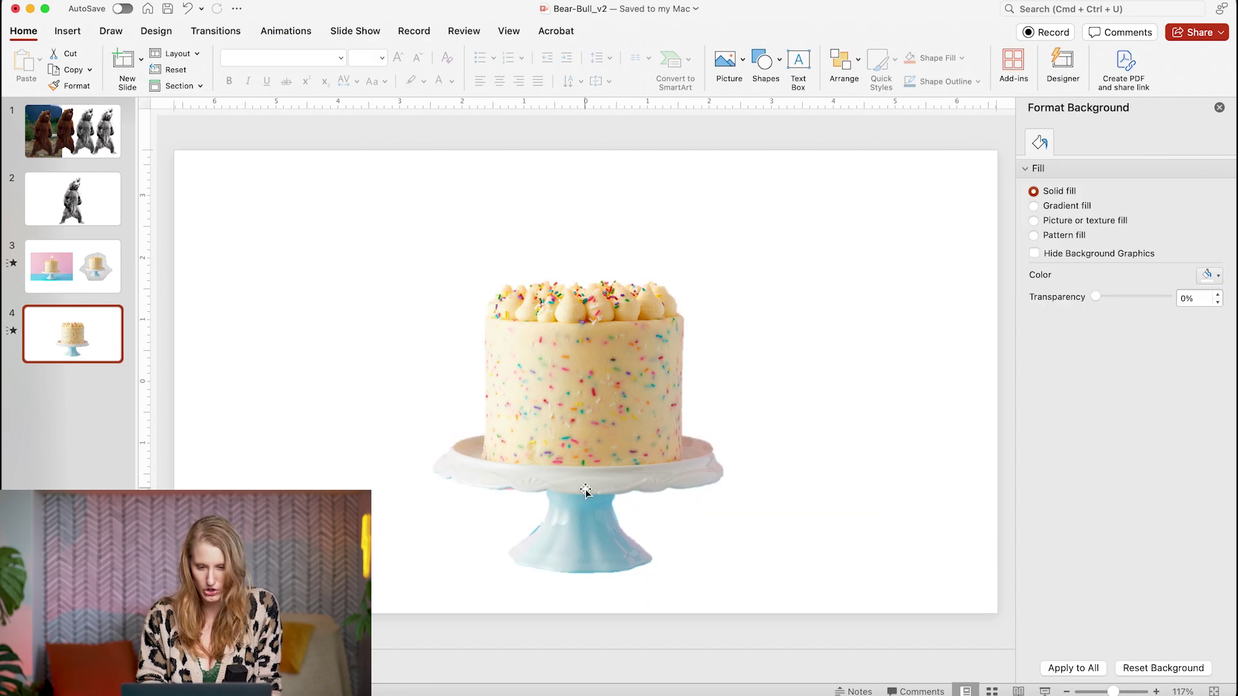
left_click(588, 488)
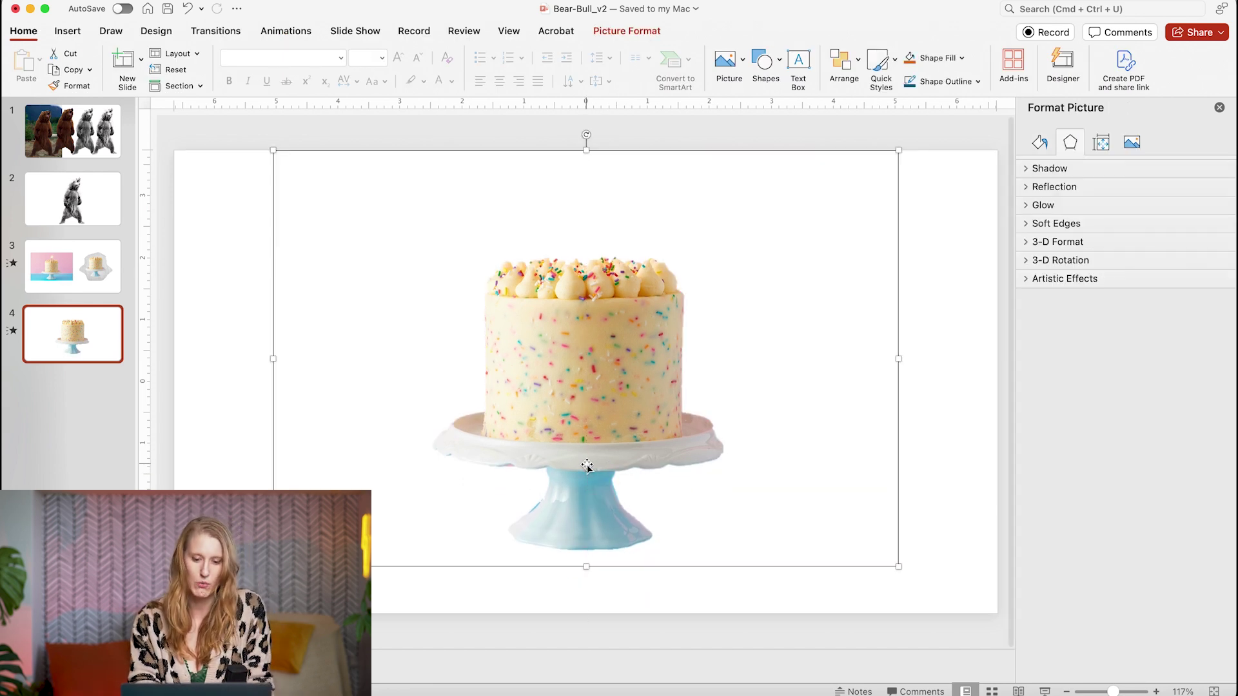
key("Escape")
Pick the Scribble freehand tool from the Shapes gallery
left_click(765, 62)
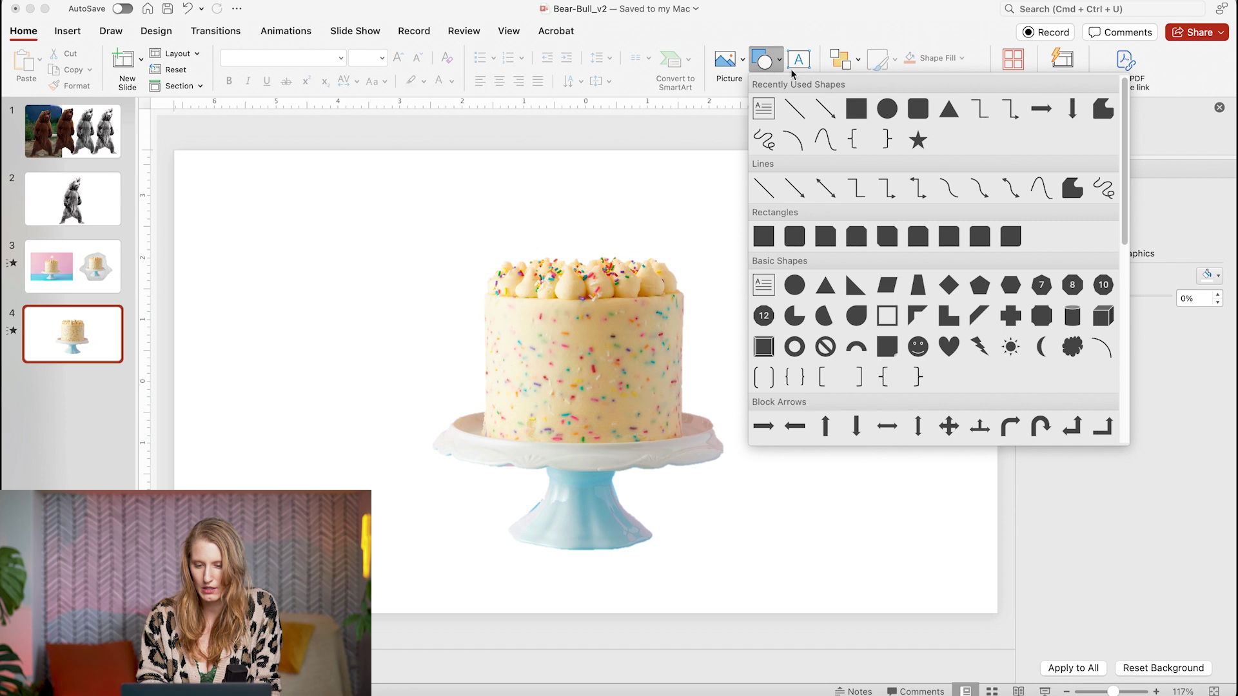
left_click(1103, 189)
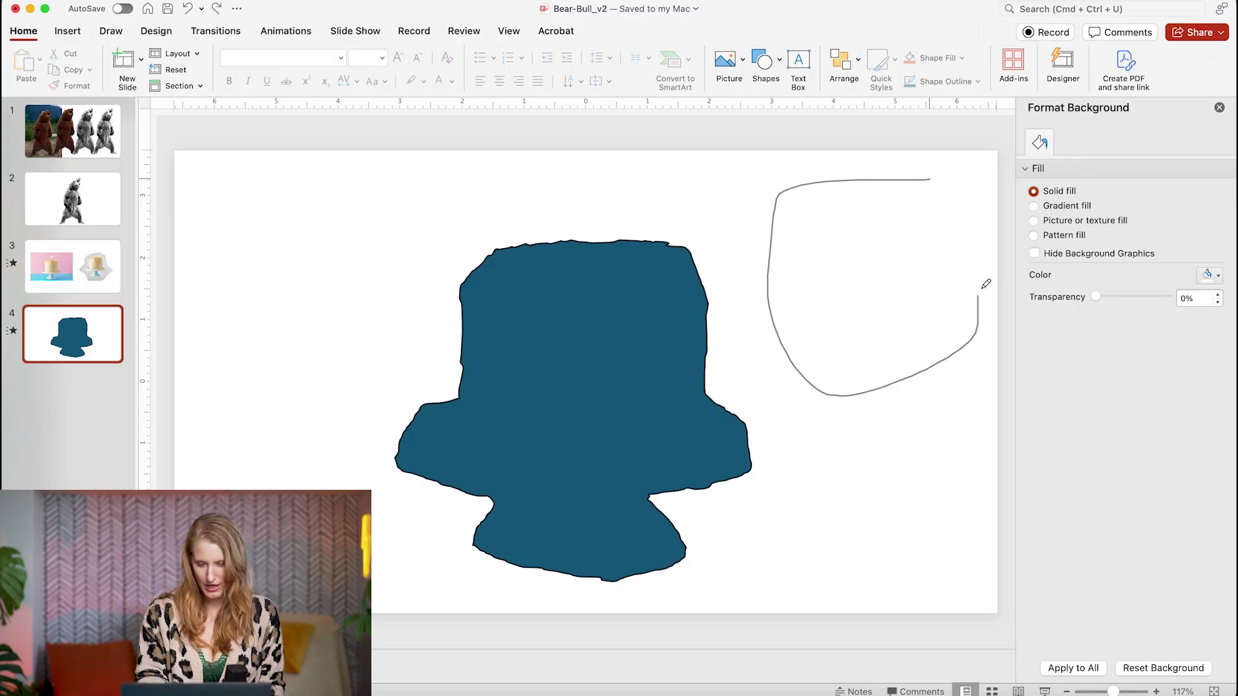
mouse_move(960, 184)
left_mouse_down()
mouse_move(940, 171)
mouse_move(930, 180)
left_mouse_up()
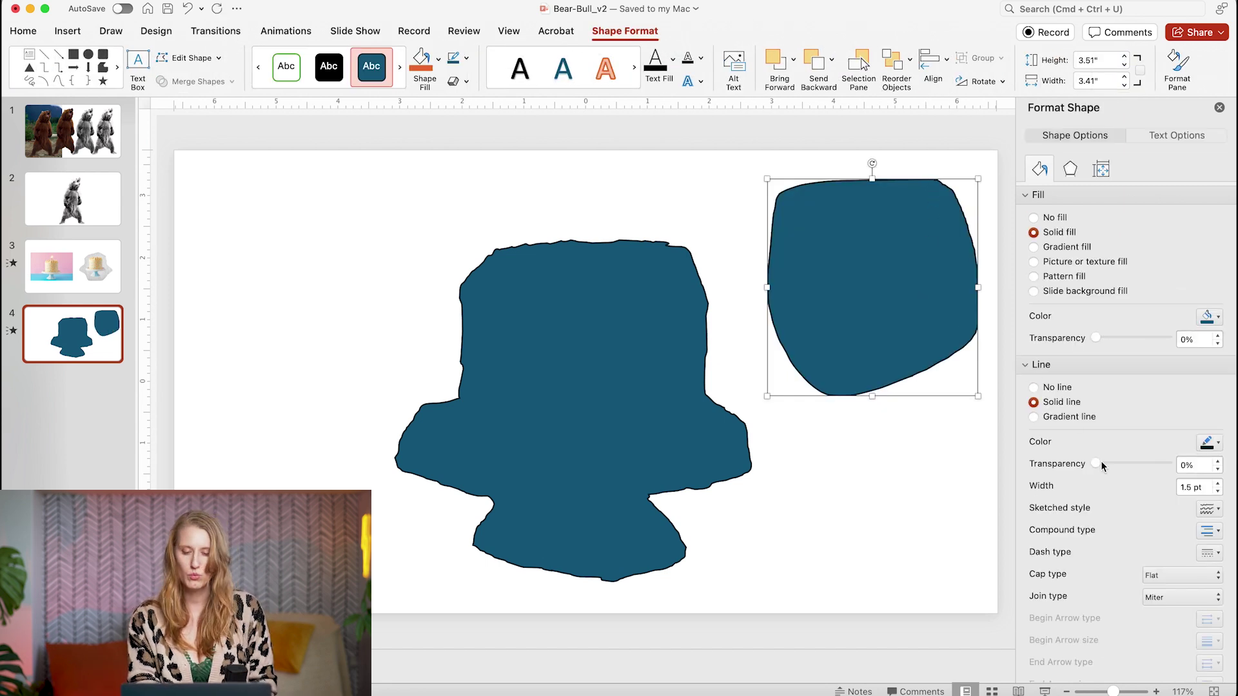
left_click_drag(1101, 463, 1167, 463)
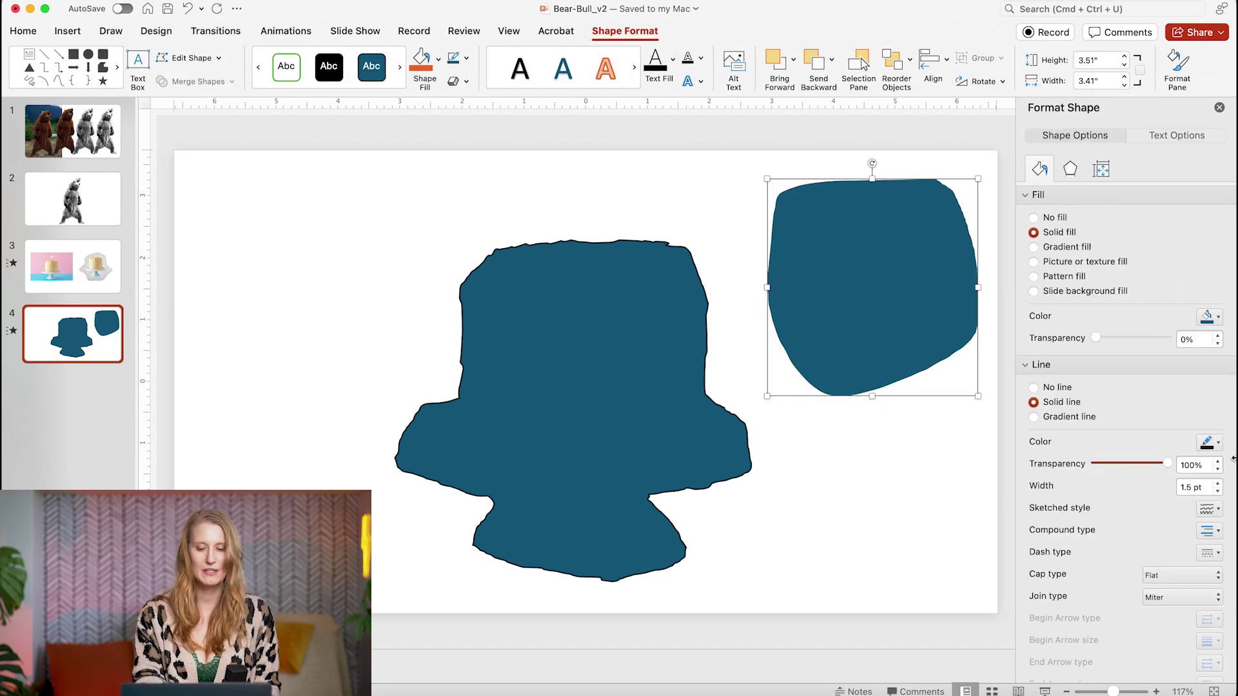
left_click(1209, 509)
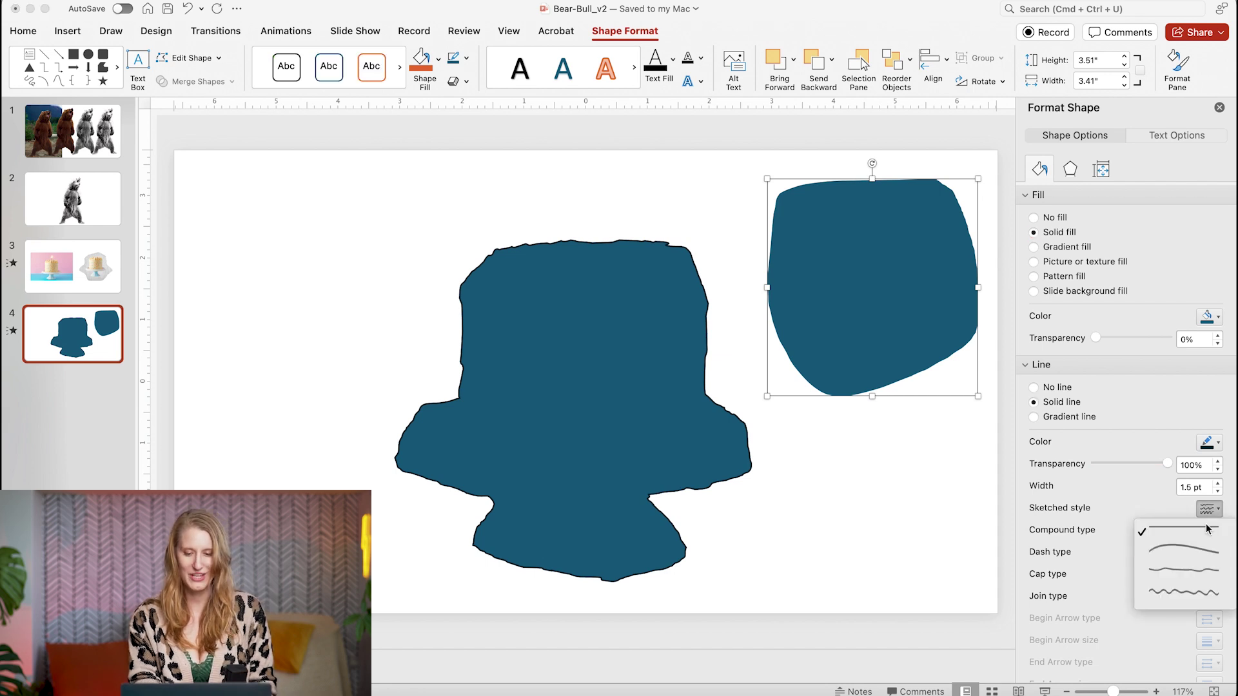
left_click(1204, 598)
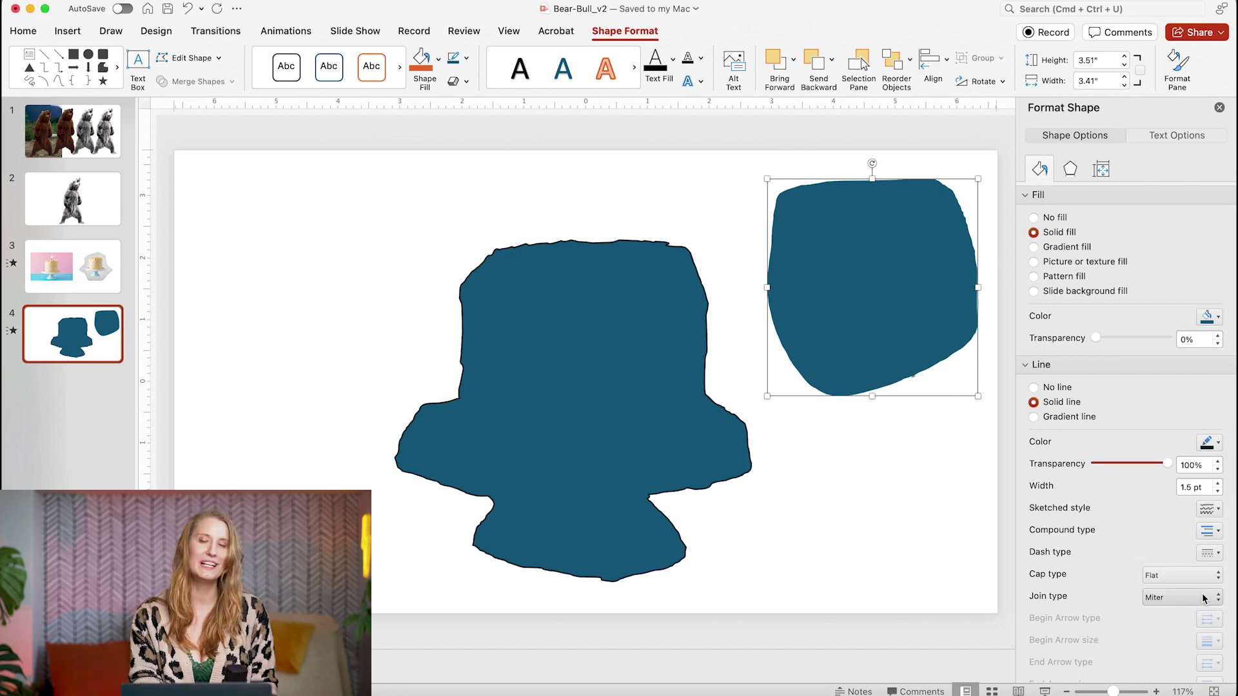
left_click(1211, 511)
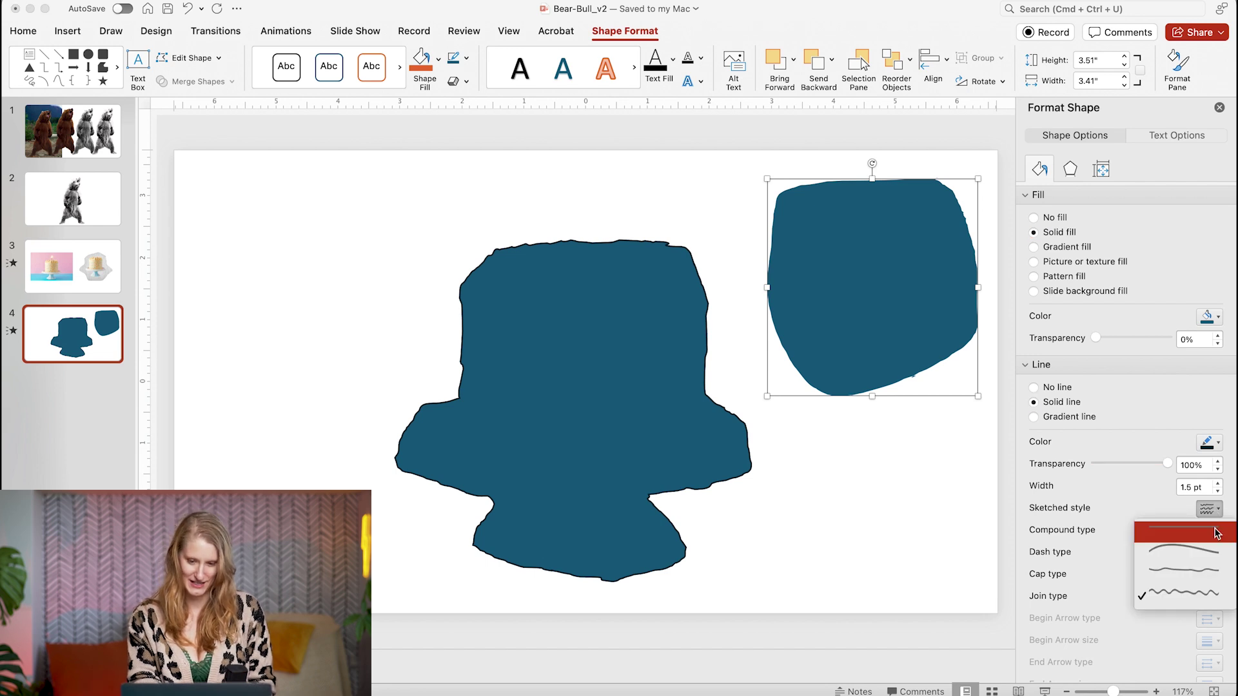
left_click(1213, 527)
left_click(1210, 510)
left_click(1193, 592)
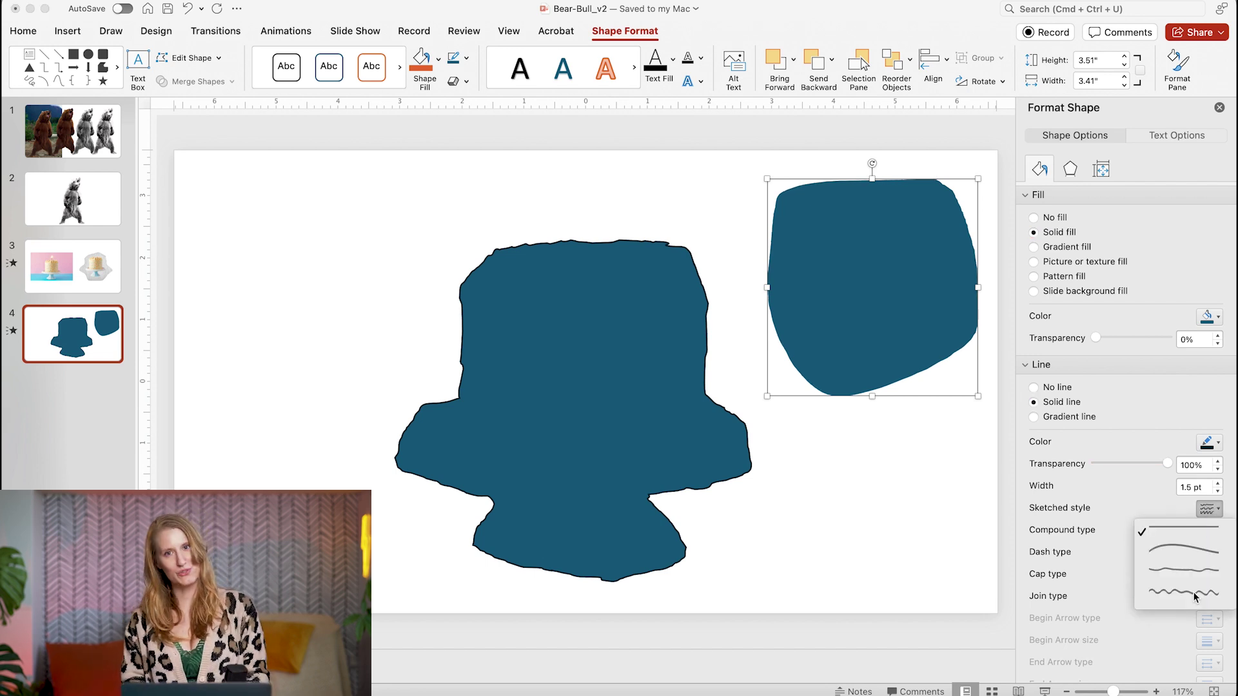
key("Delete")
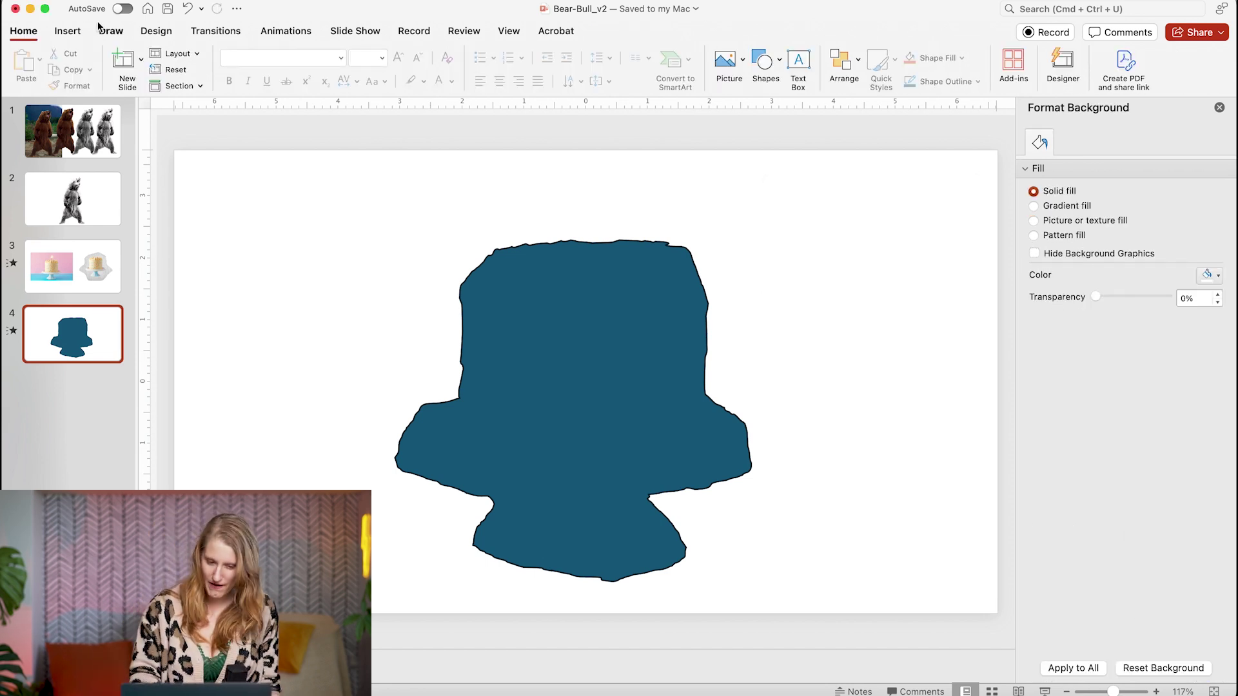
Insert a crumpled beige paper stock photo from the 'paper' stock image results
left_click(67, 31)
left_click(128, 60)
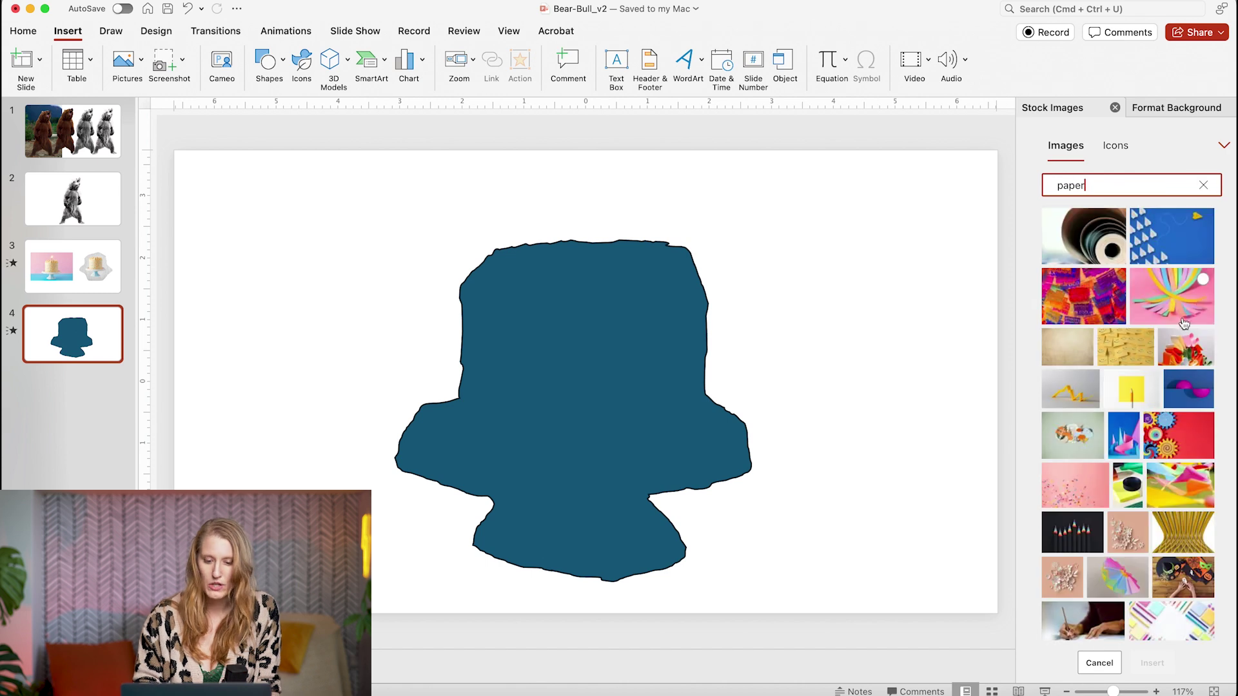
left_click(1183, 431)
left_click(1153, 663)
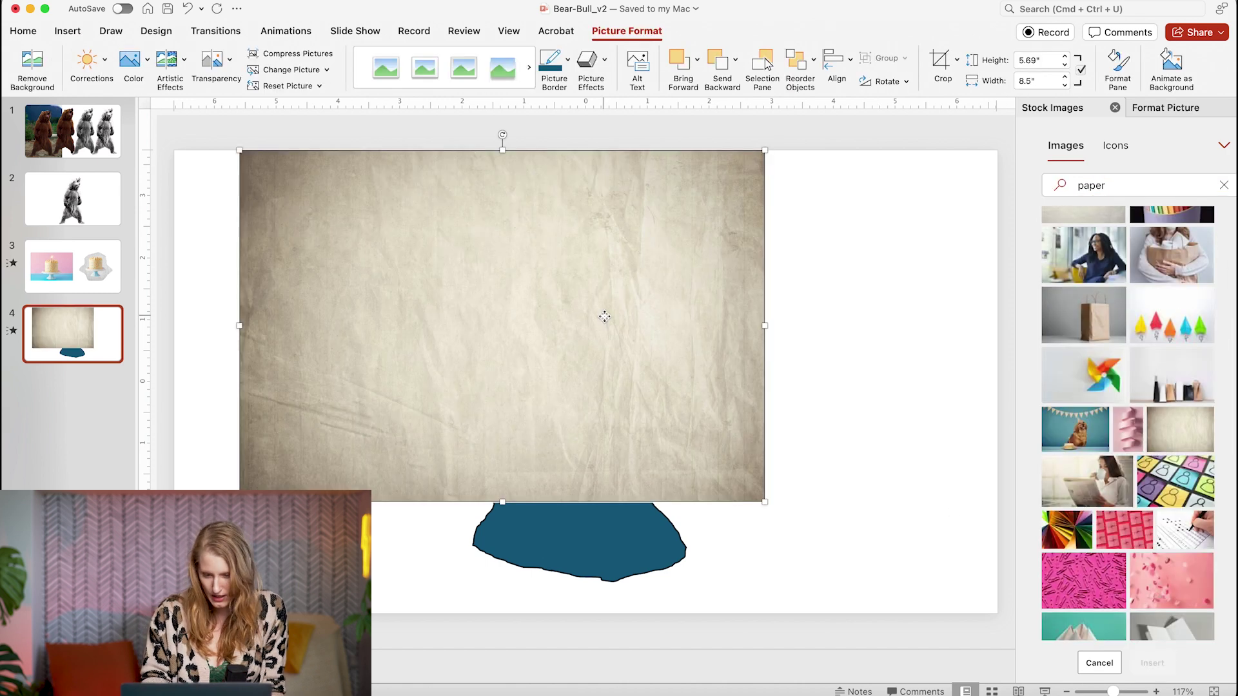
Cut the paper photo to the clipboard and open Format Shape for the cake outline
right_click(604, 316)
left_click(620, 322)
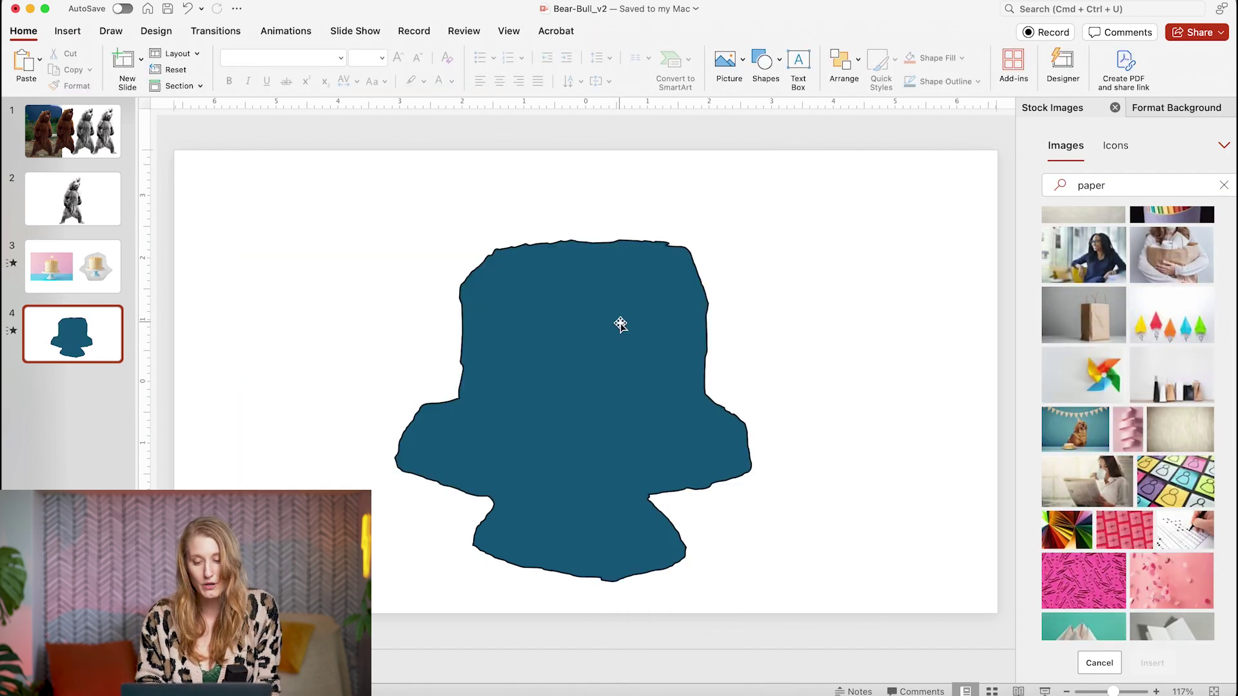
left_click(620, 325)
left_click(1170, 108)
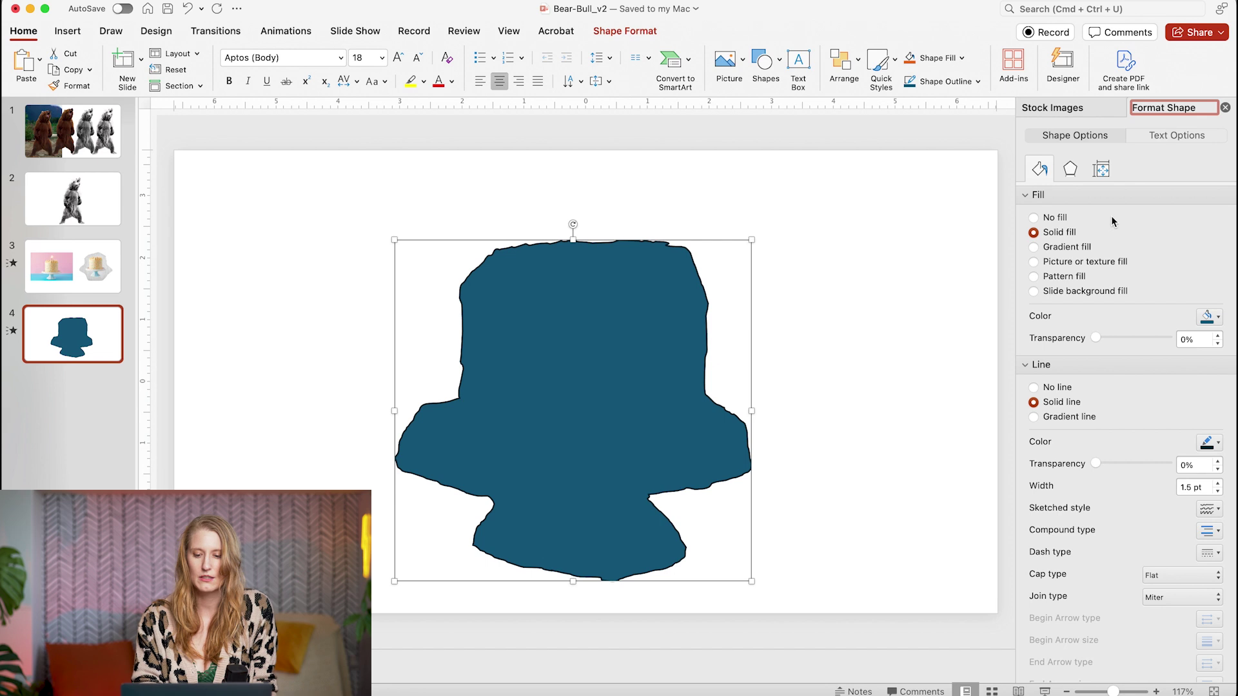
Fill the cake shape with the clipboard paper, remove its outline, and make it grey with low contrast
left_click(1092, 262)
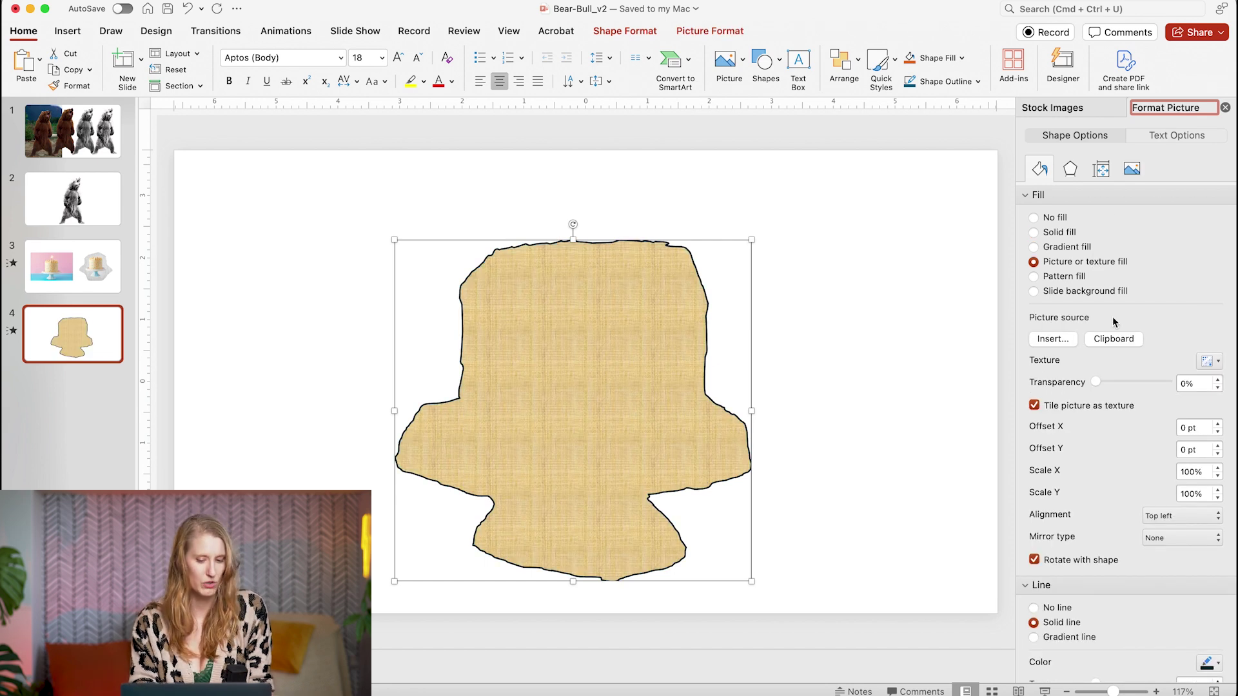
left_click(1115, 340)
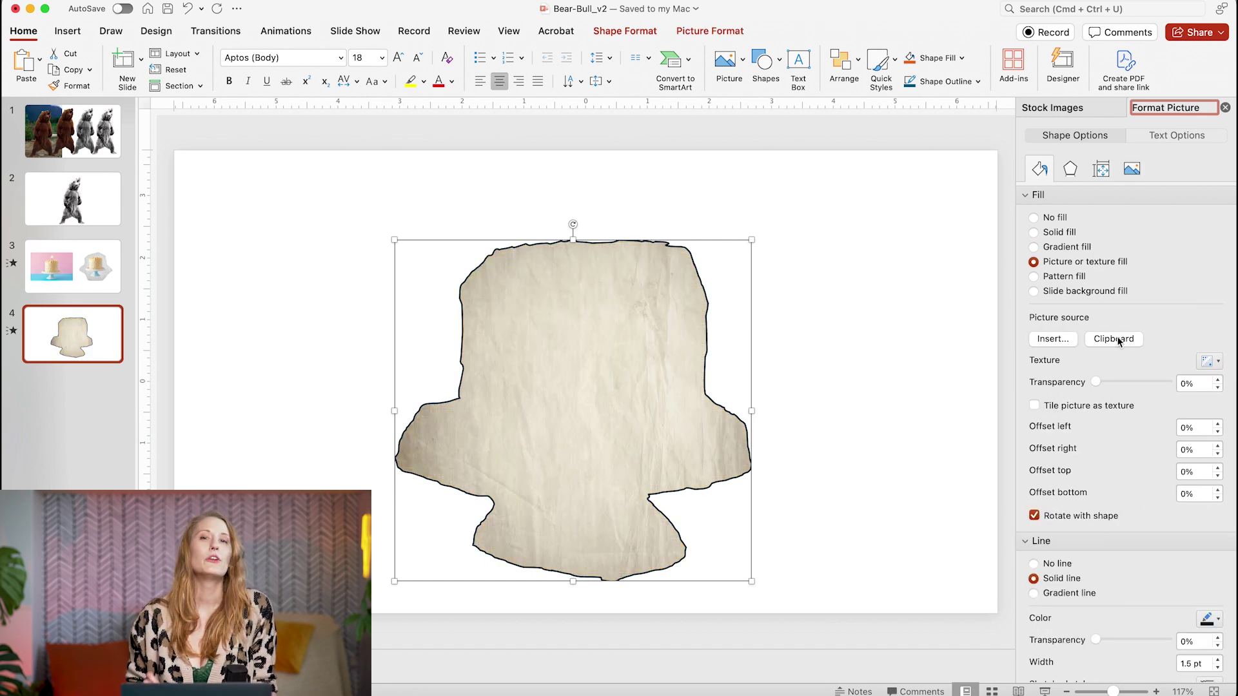
left_click(1035, 564)
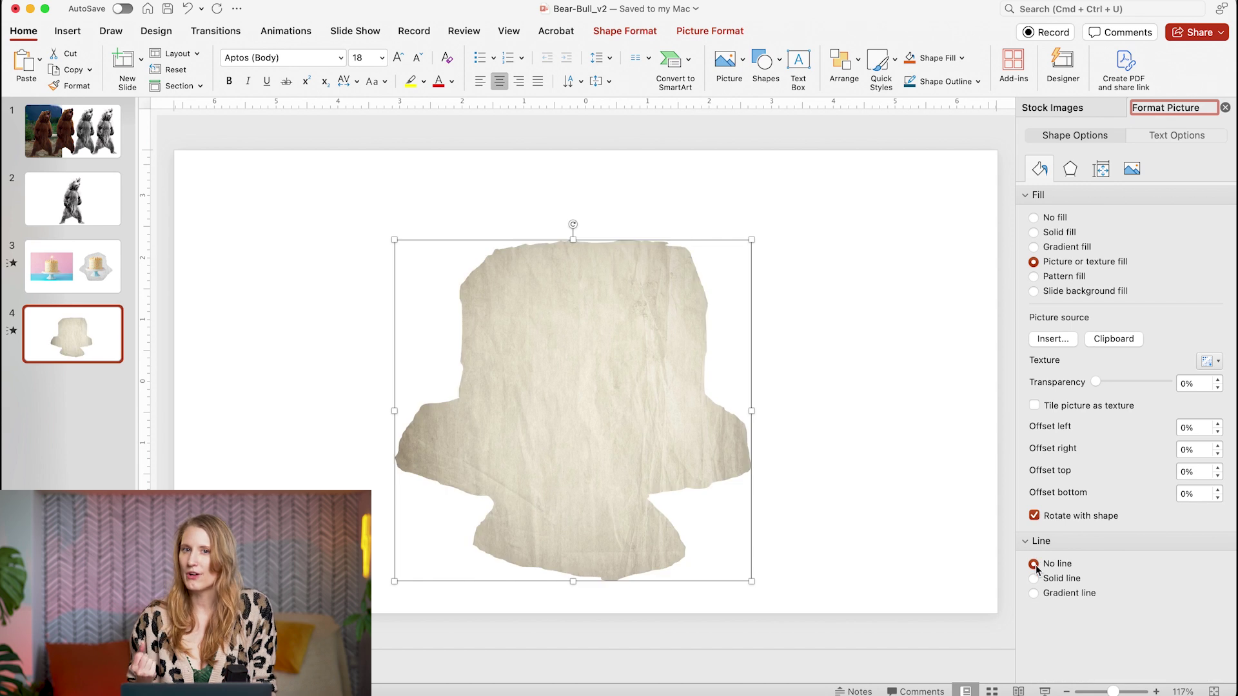
left_click(1133, 169)
left_click_drag(1131, 329, 1115, 352)
left_click_drag(1113, 468, 1102, 469)
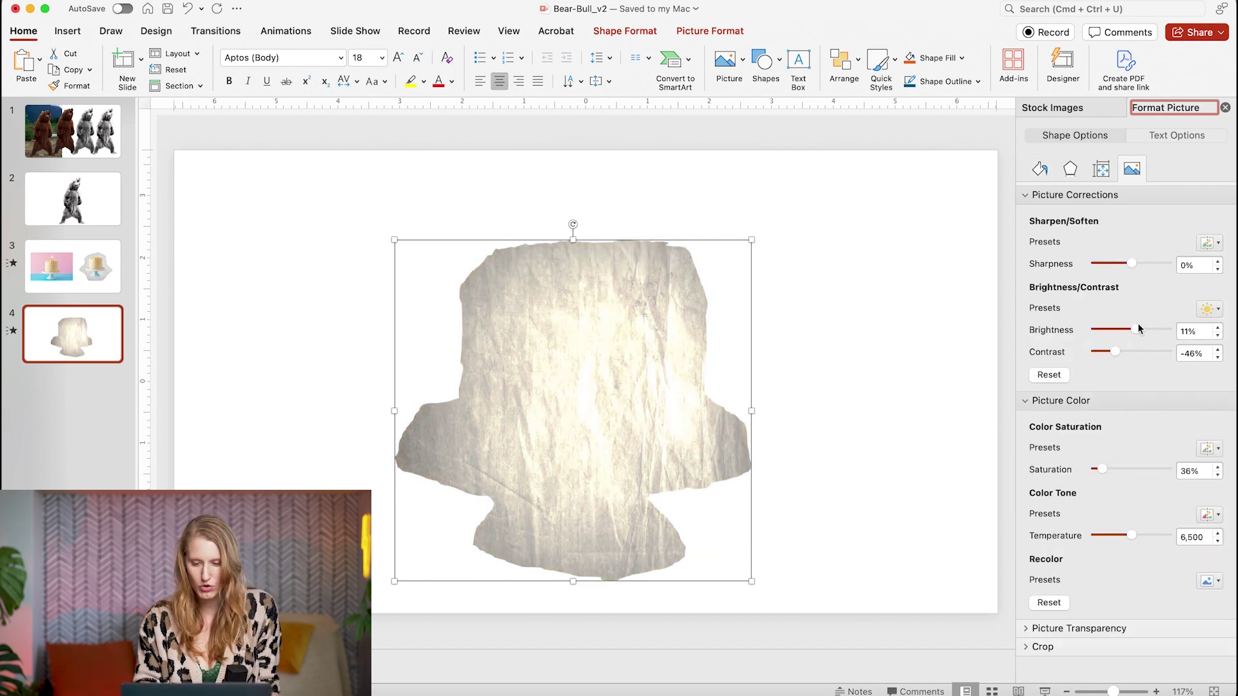
left_click_drag(1119, 354, 1112, 352)
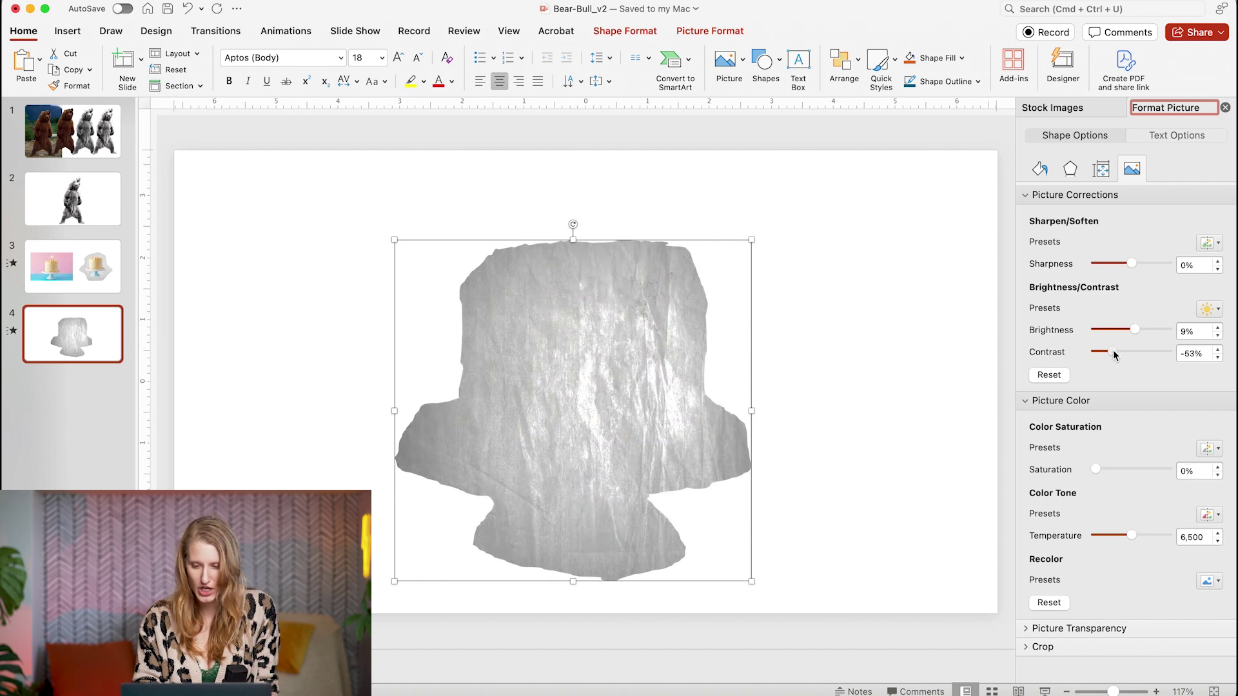
Reposition the paper texture inside the cake shape using crop
left_click(940, 61)
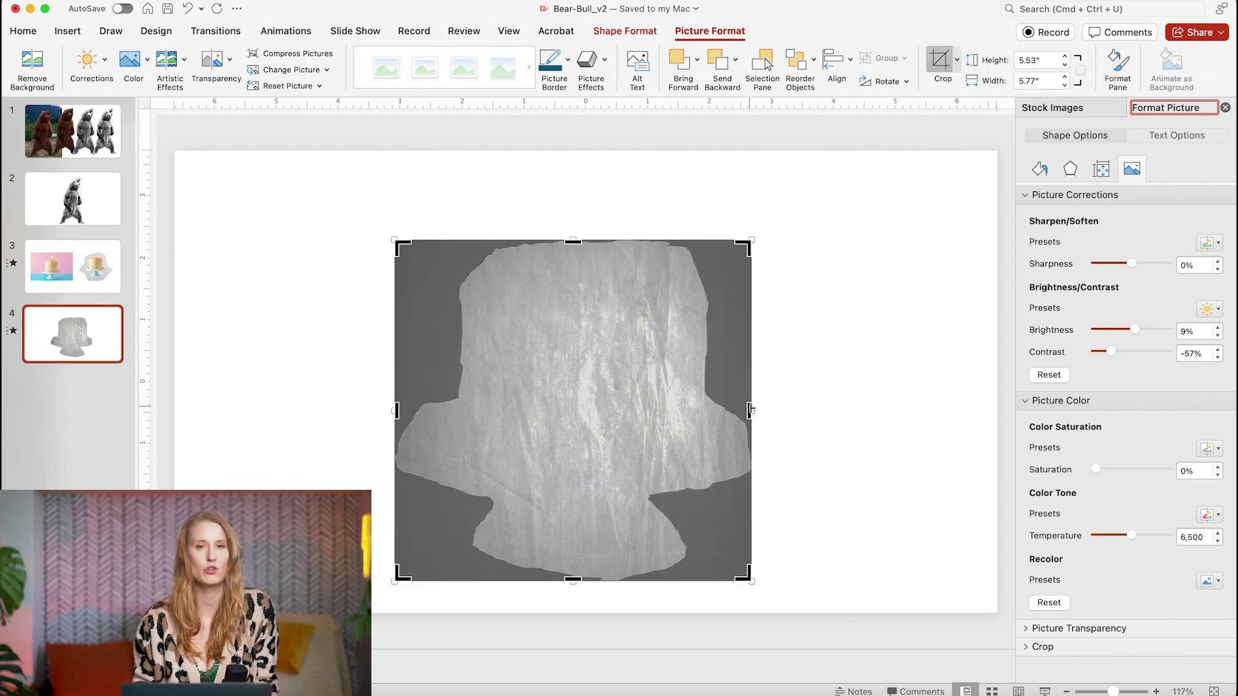
left_click_drag(633, 405, 561, 405)
left_click_drag(368, 250, 434, 221)
left_click(1185, 330)
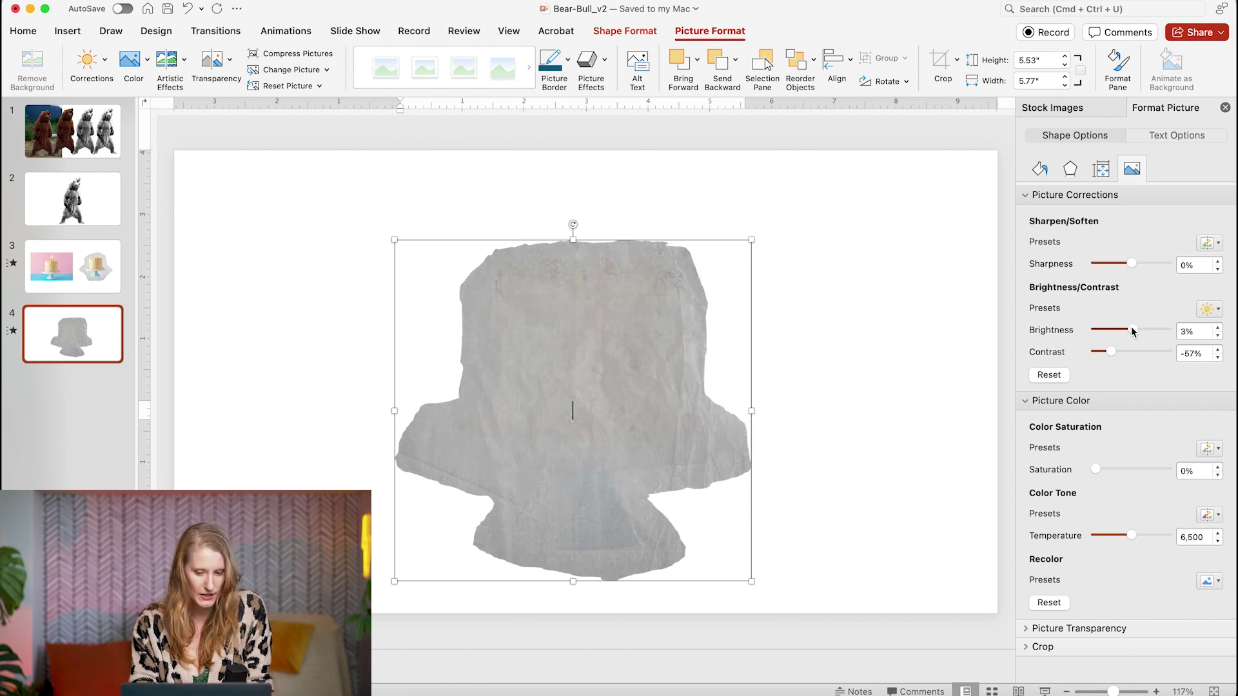
left_click(967, 323)
Give the paper shape a soft centred shadow preset with a 12 pt blur
left_click(843, 321)
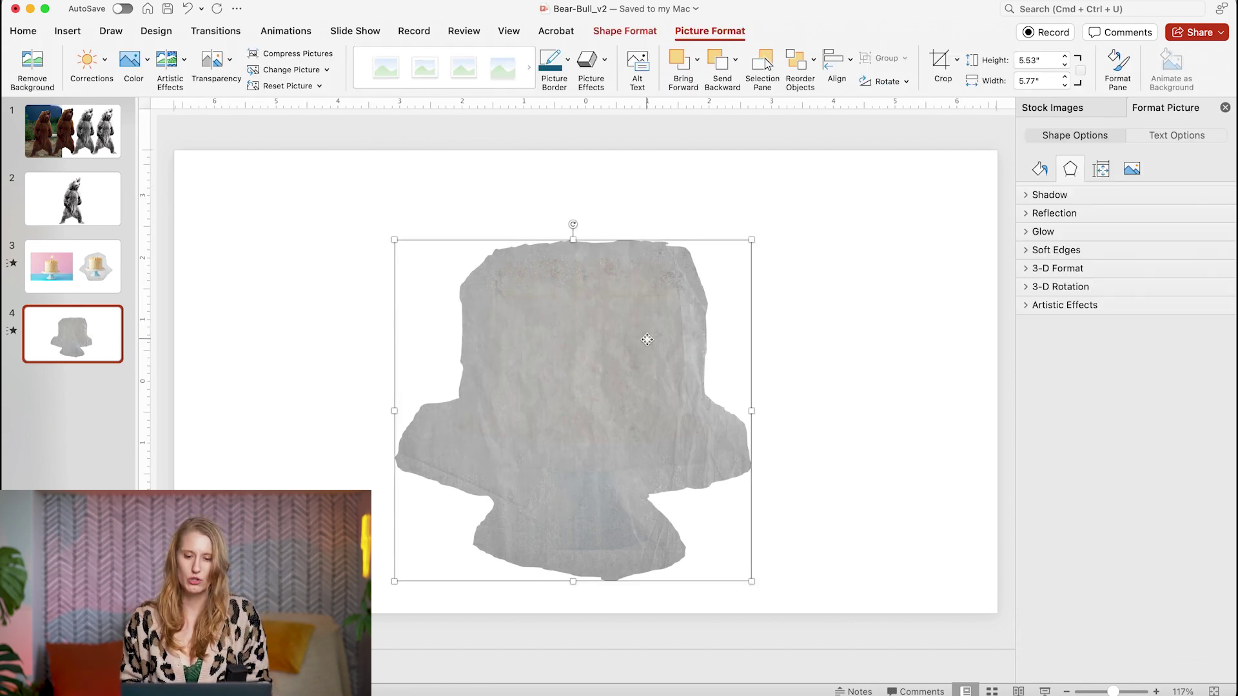
left_click(1067, 198)
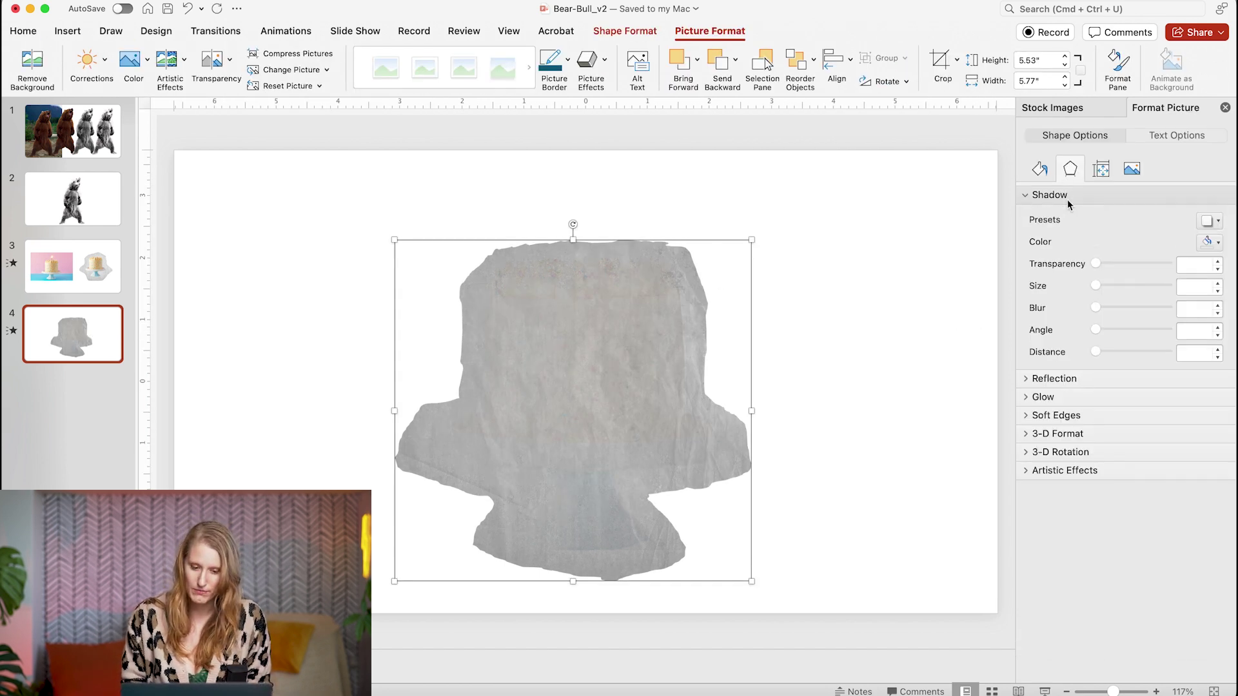
left_click(1206, 220)
left_click(1144, 393)
mouse_move(1102, 304)
left_mouse_down()
mouse_move(1130, 281)
mouse_move(1108, 307)
left_mouse_up()
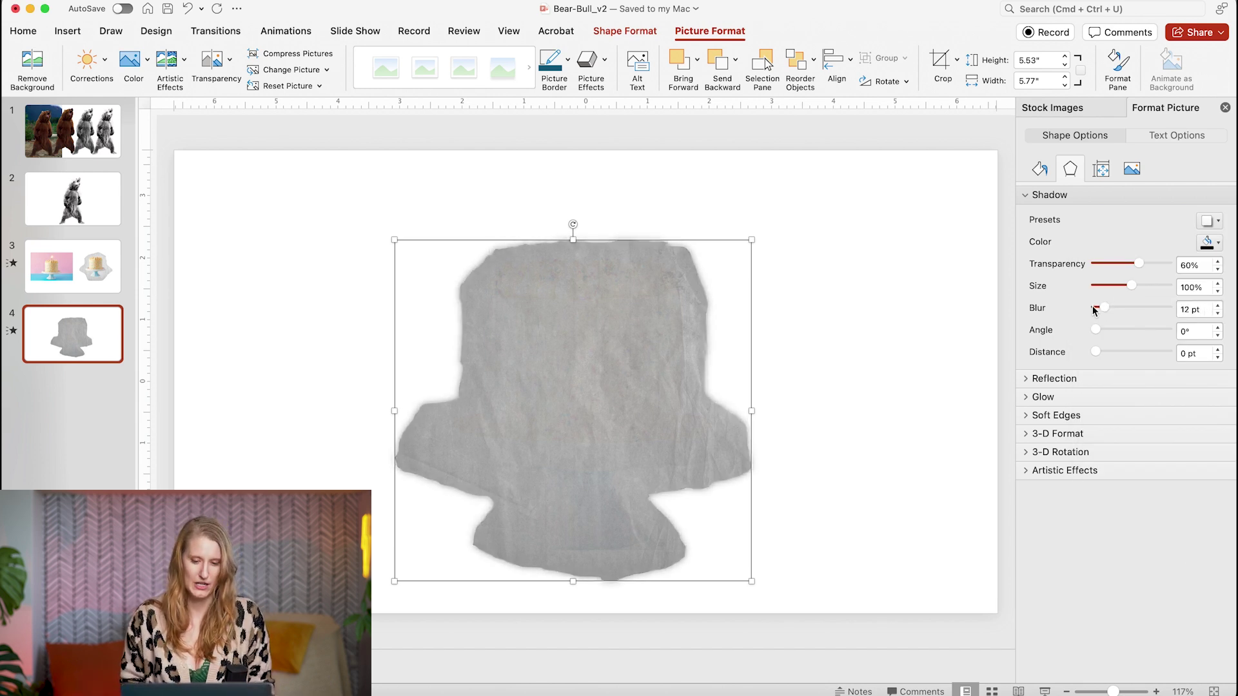
Send the paper shape behind the cake and group the two together
right_click(621, 354)
mouse_move(806, 475)
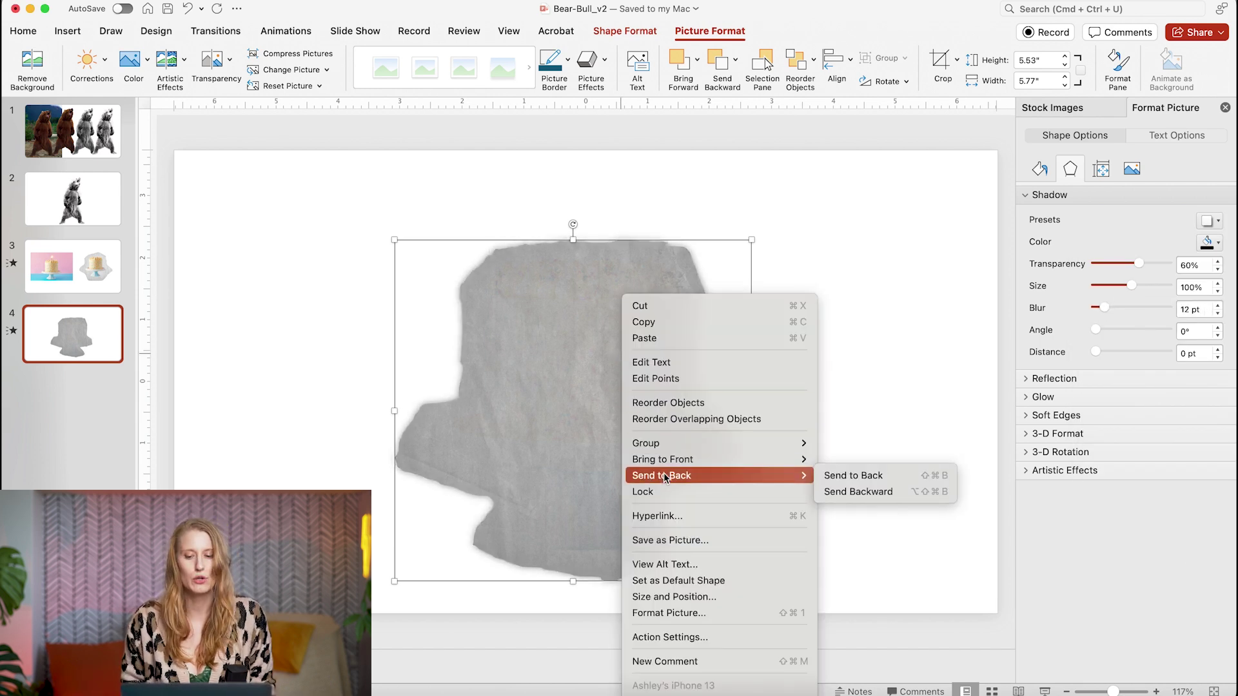
left_click(857, 477)
key("super+a")
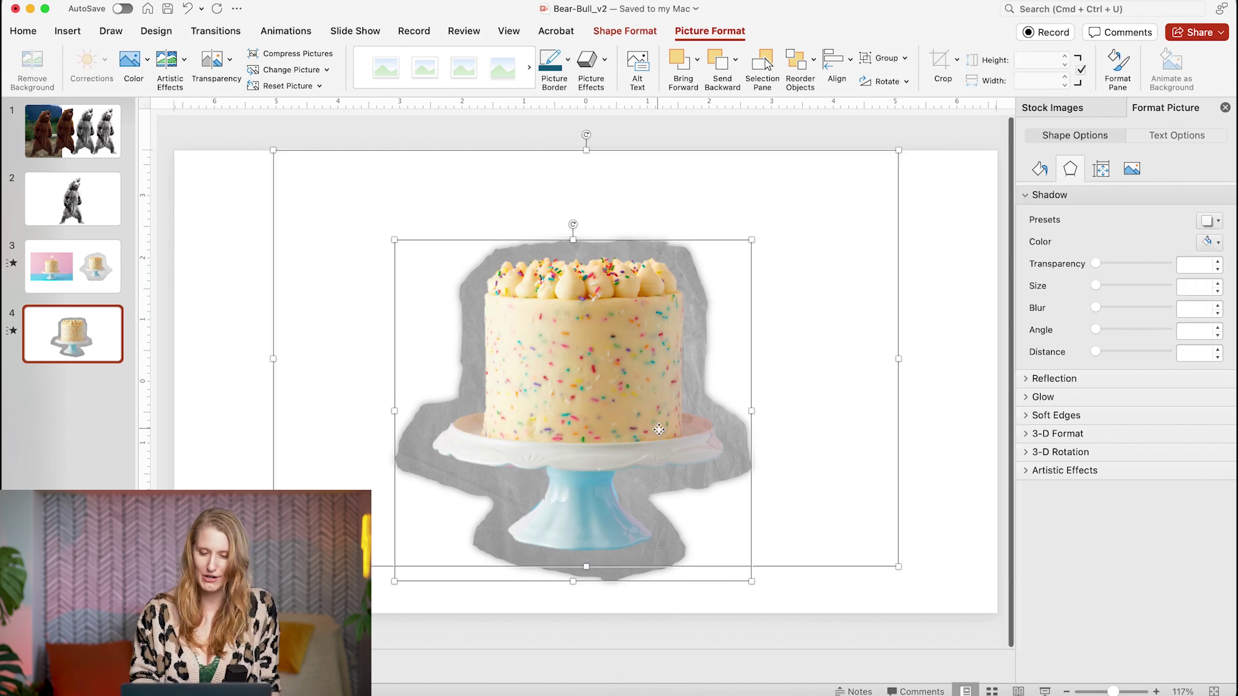
right_click(658, 418)
mouse_move(705, 485)
left_click(827, 484)
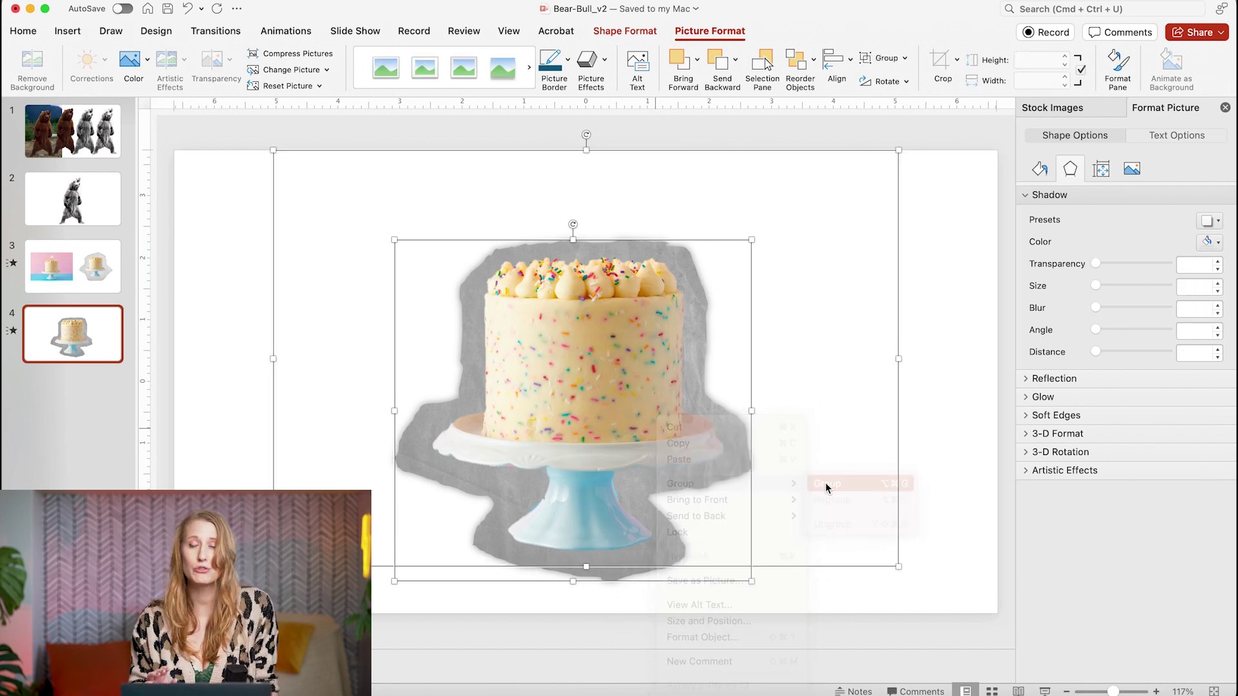